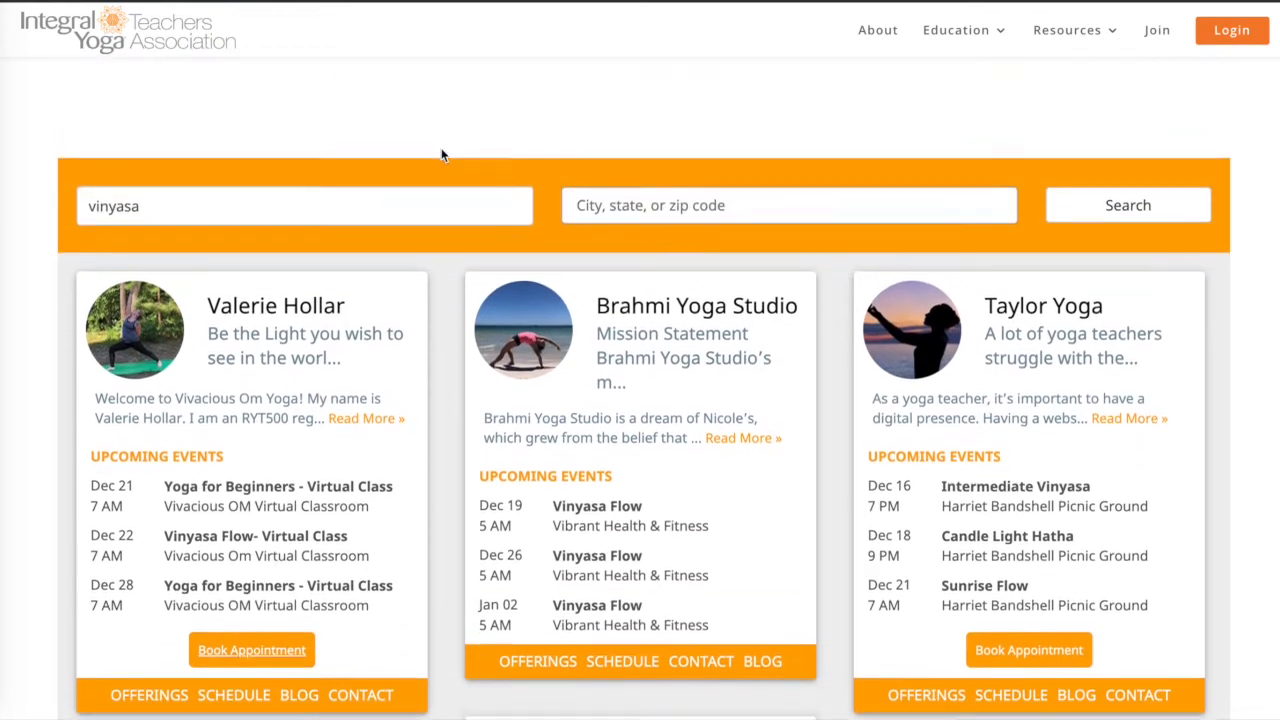
Step: Compare the enhanced and basic directory listing options and claim the enhanced listing
scroll(443, 155, up, 2)
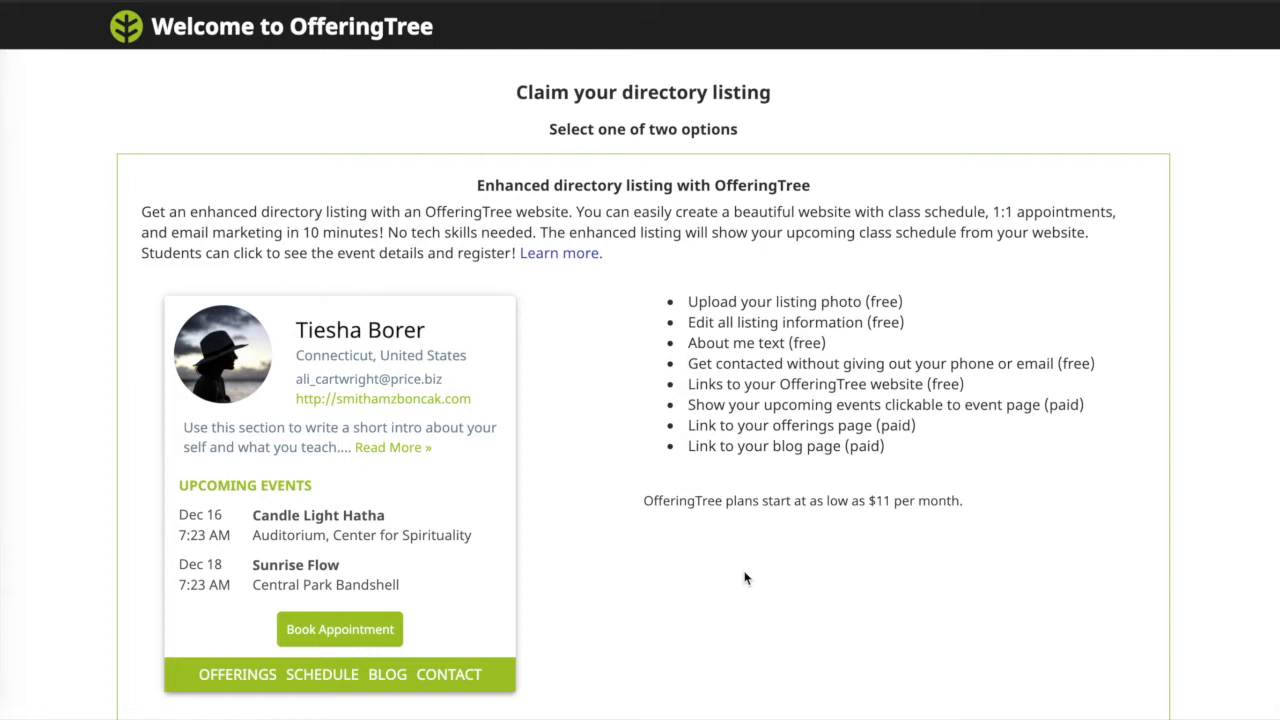
scroll(615, 580, down, 3)
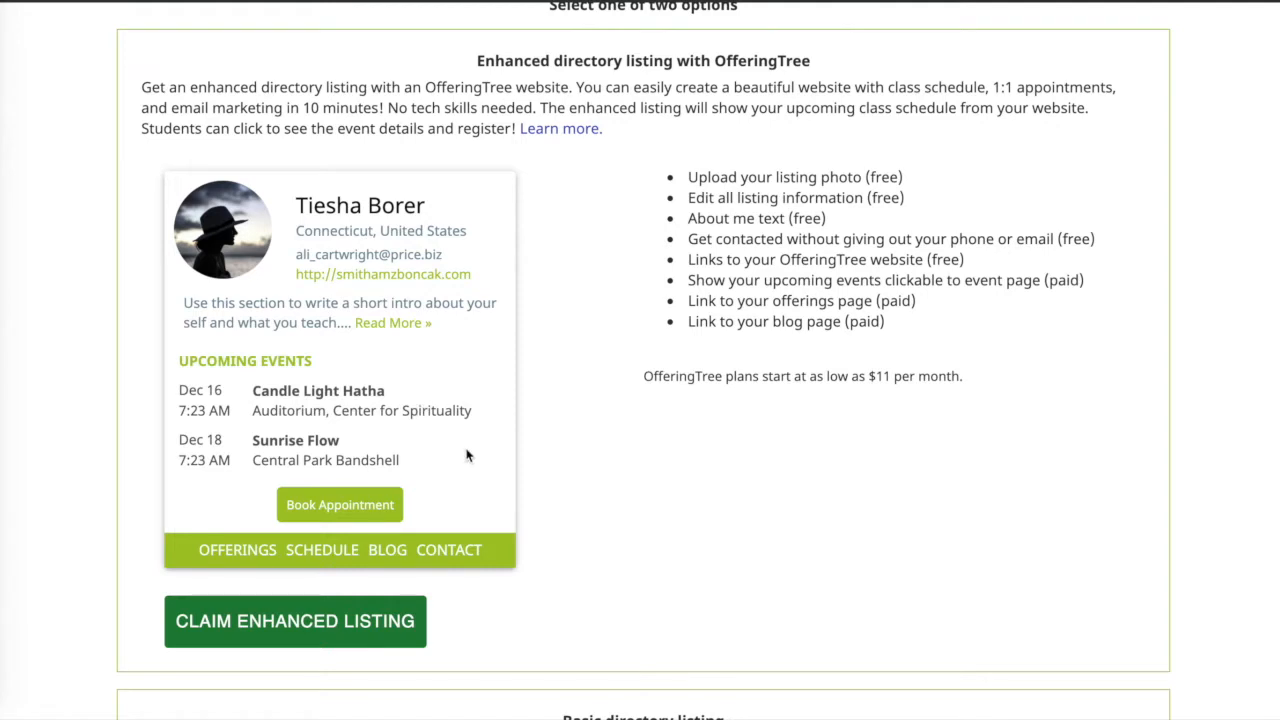
scroll(680, 434, down, 3)
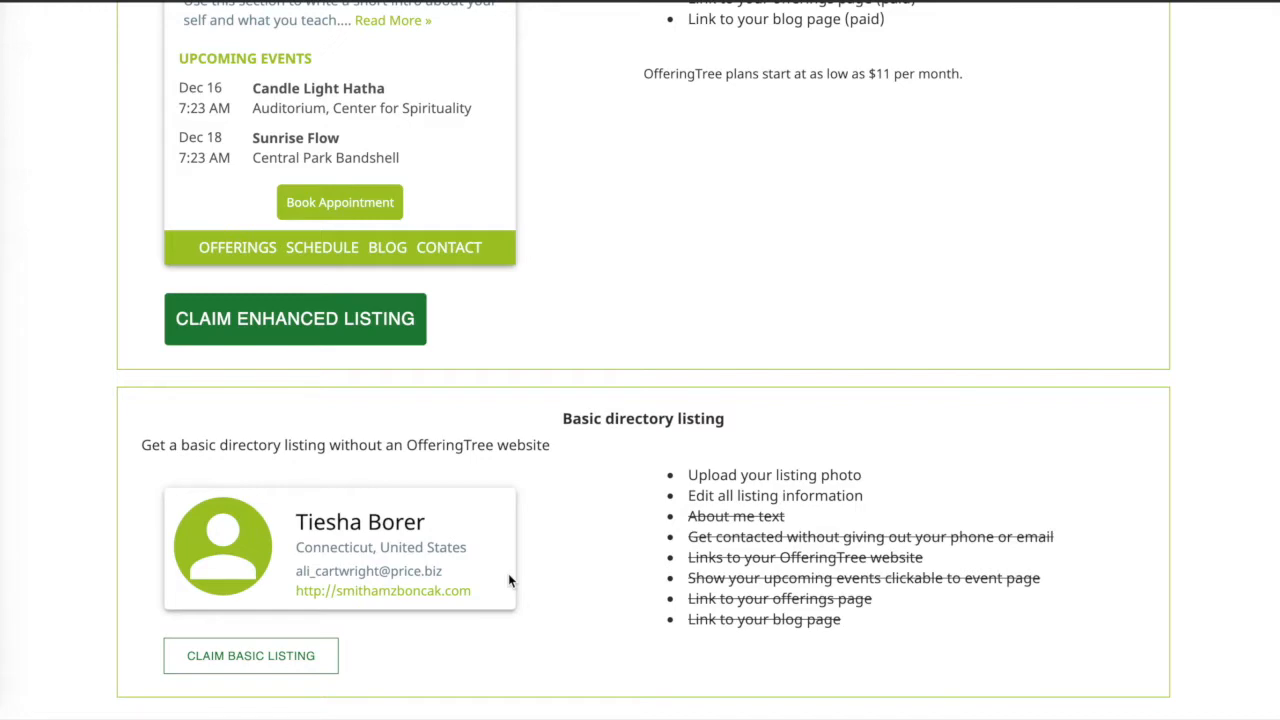
scroll(568, 560, up, 3)
scroll(568, 566, up, 1)
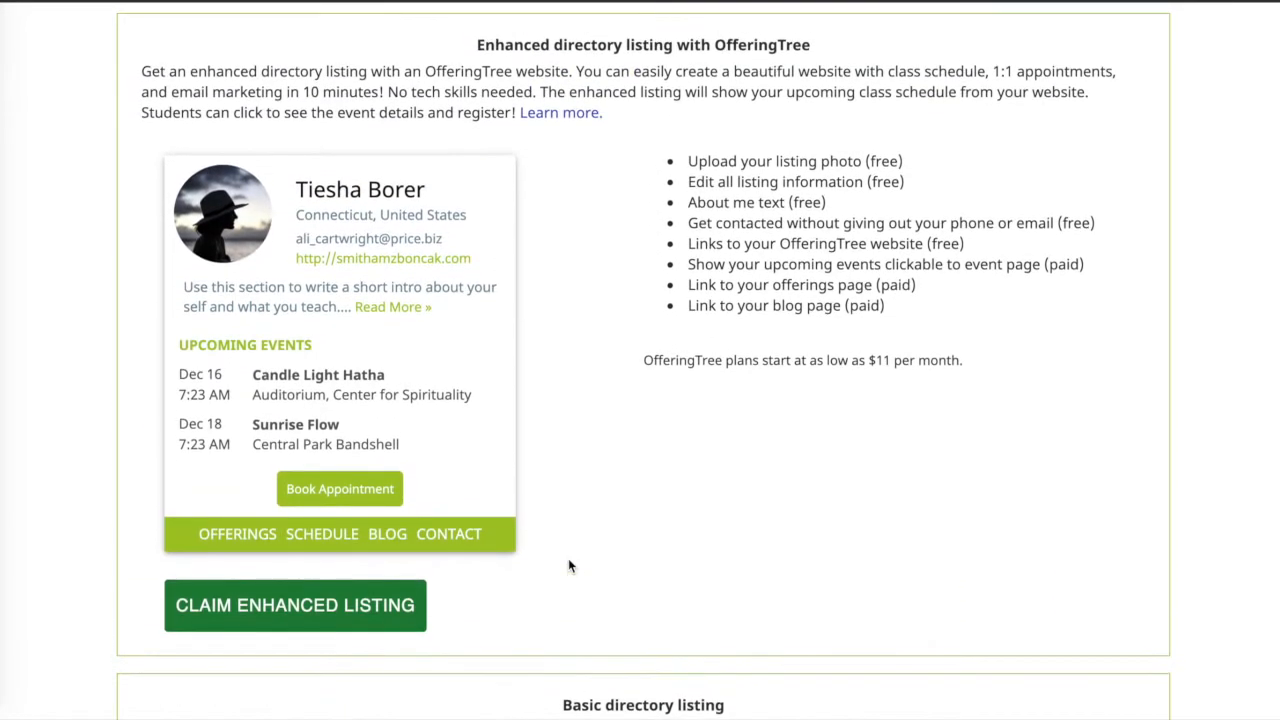
click(288, 611)
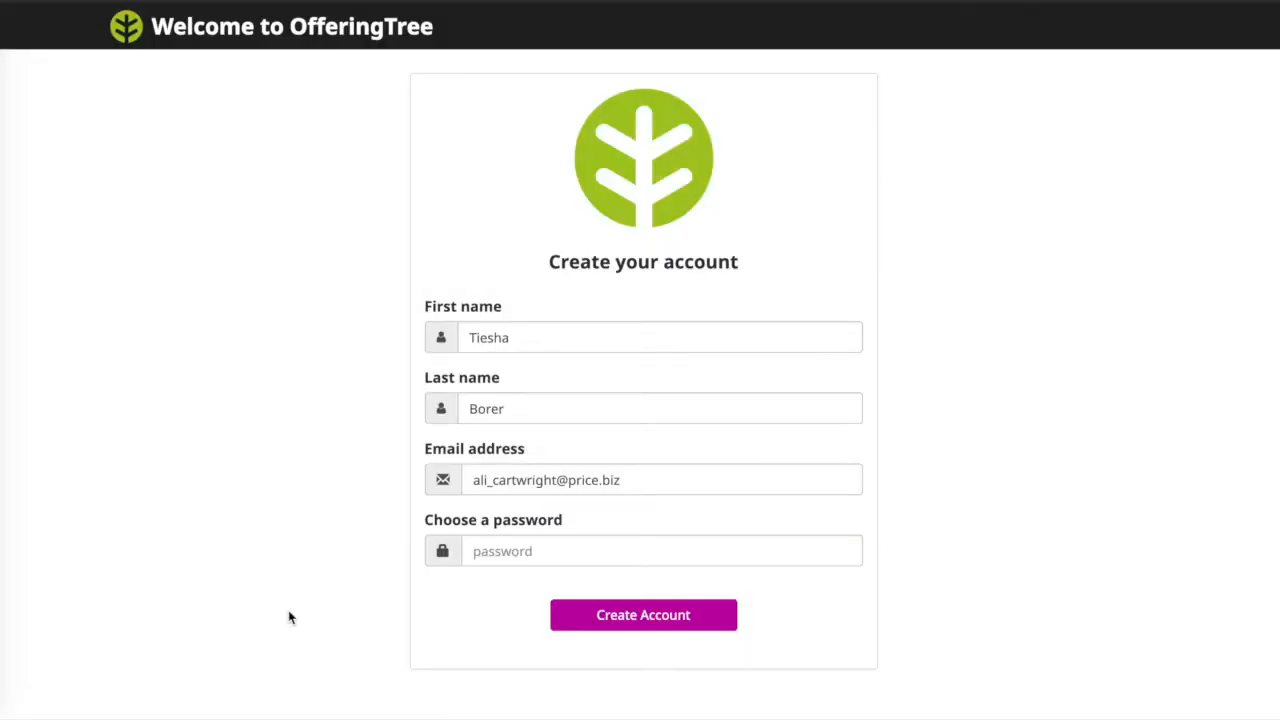
Step: Enter the account password and create the account with the prefilled name and email
click(530, 551)
text(••••••••)
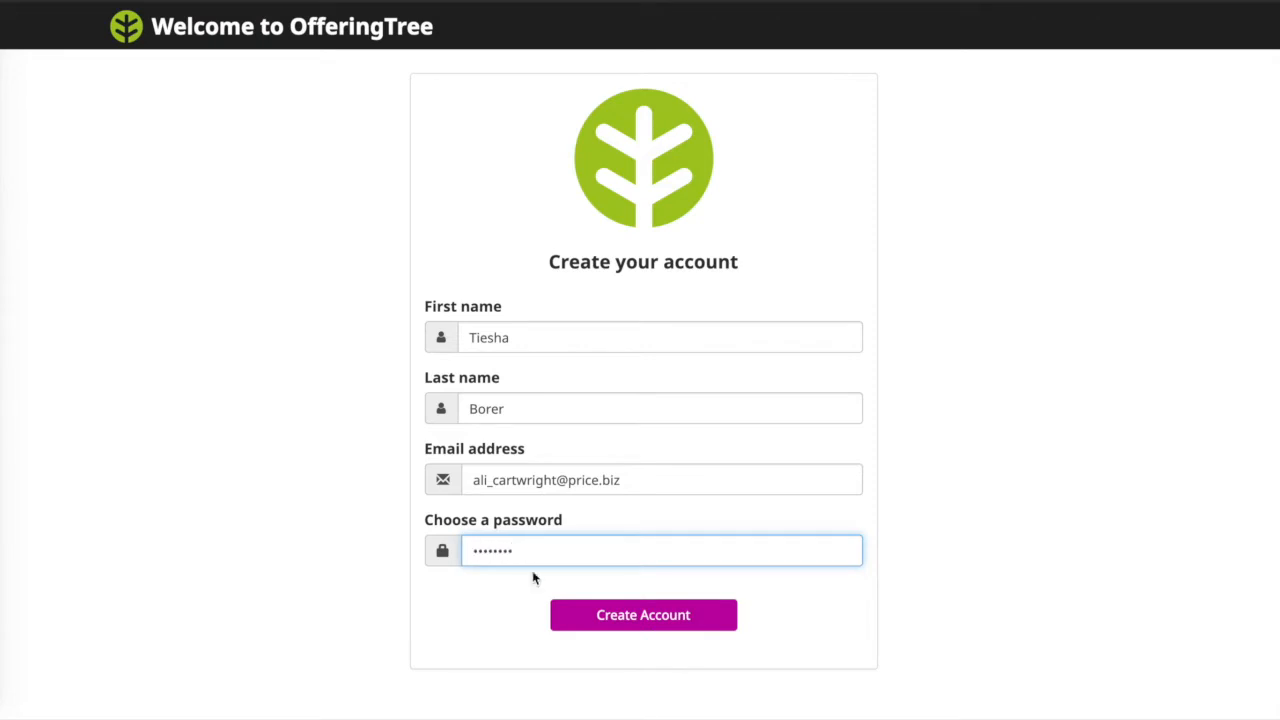
click(655, 625)
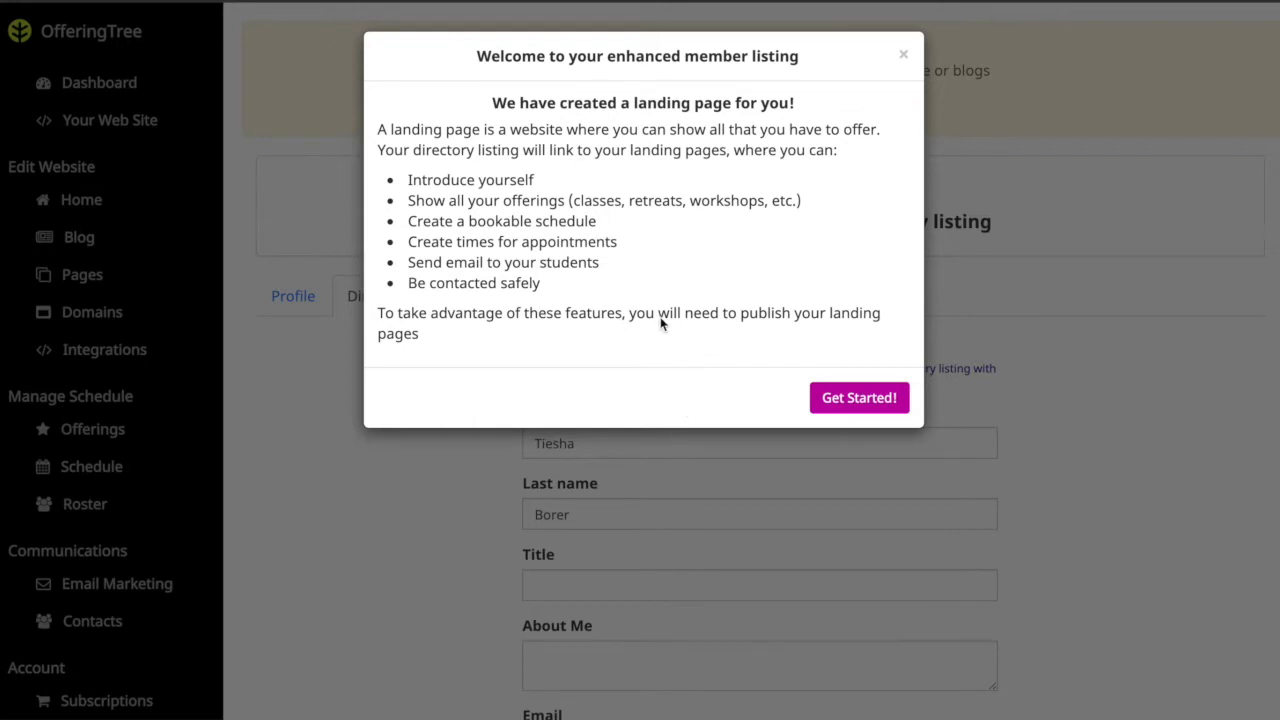
Step: Get started from the enhanced member listing welcome message and publish the site
click(857, 400)
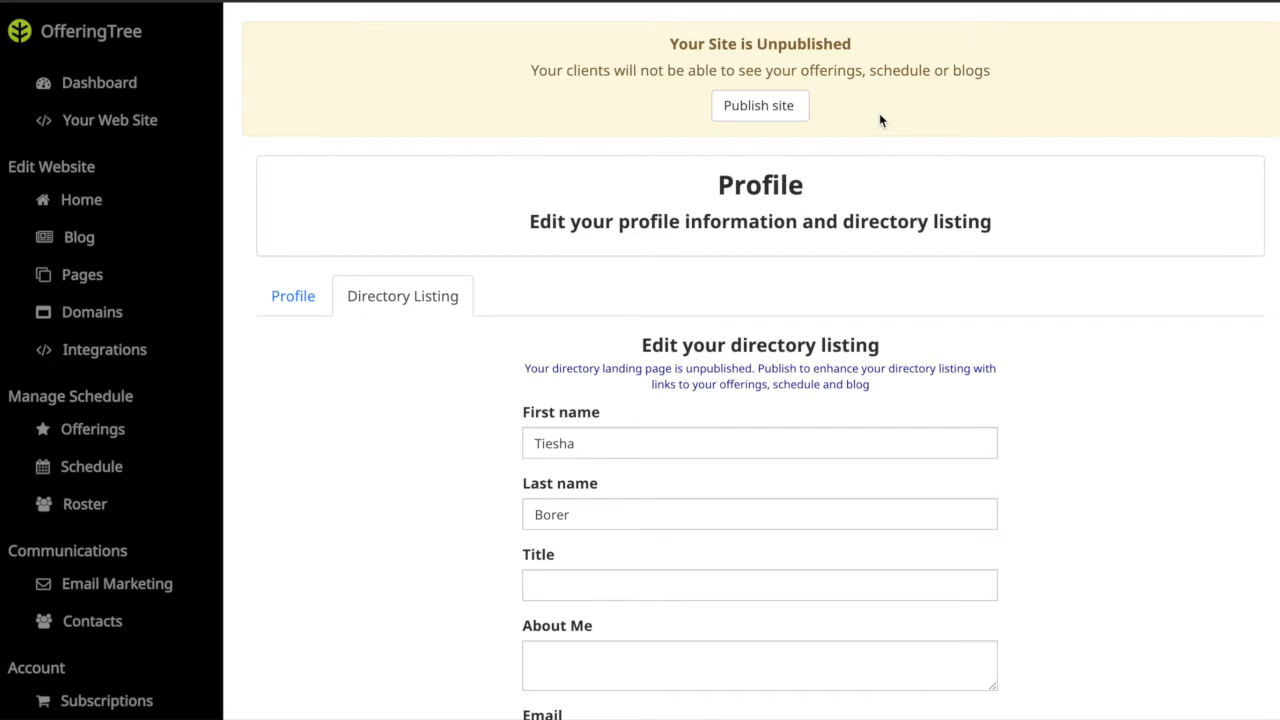
click(759, 116)
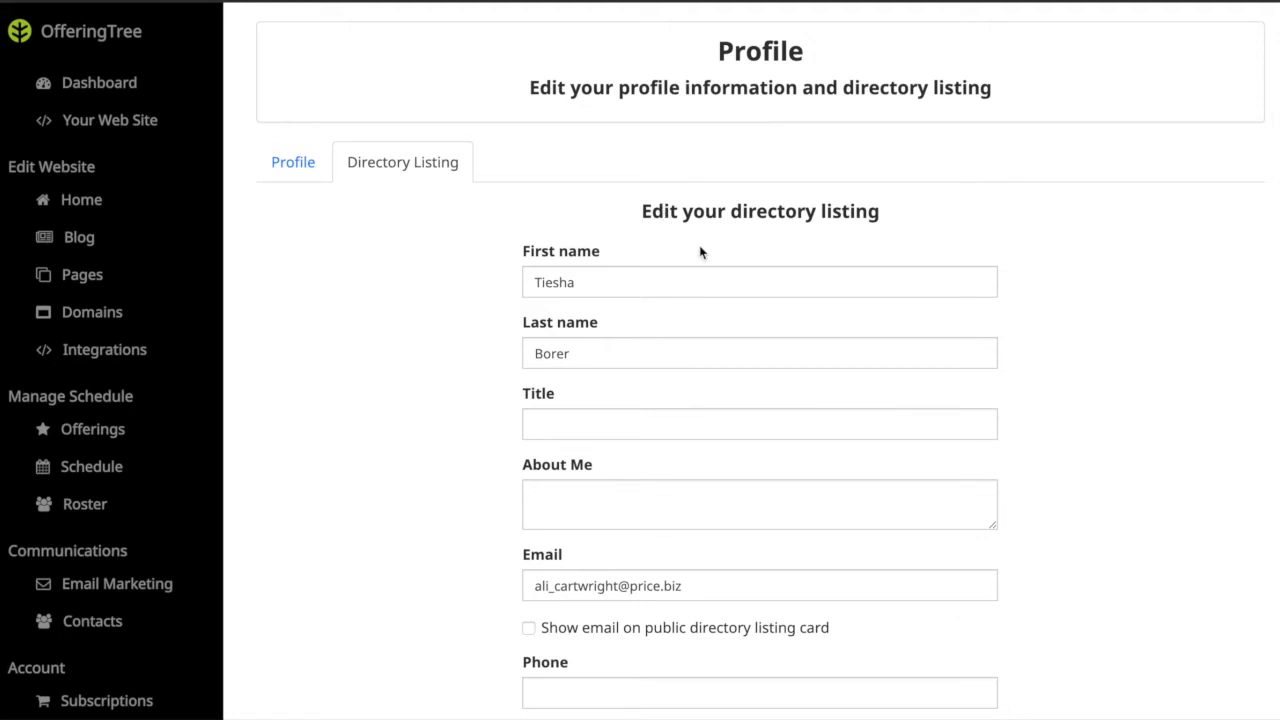
Step: Set the directory listing's title to "Yoga Instructor" and its About Me text to "I teach yoga in Minneapolis."
scroll(700, 252, down, 3)
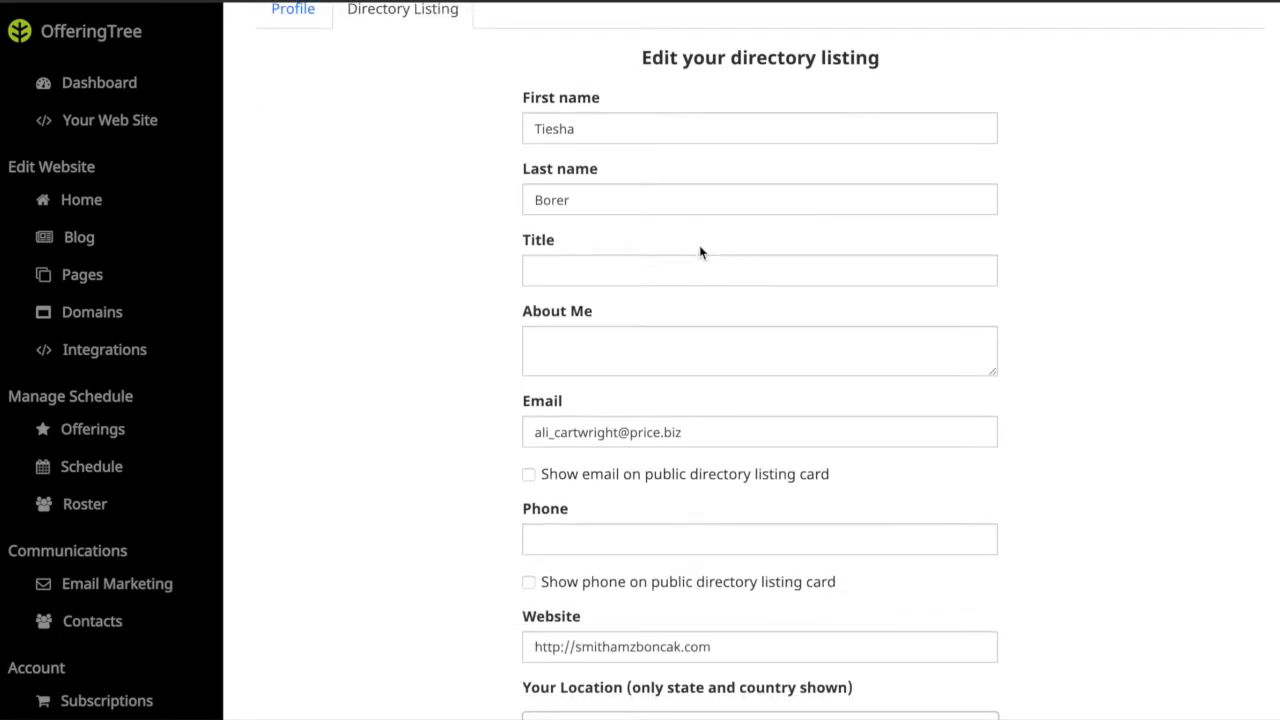
scroll(700, 252, down, 5)
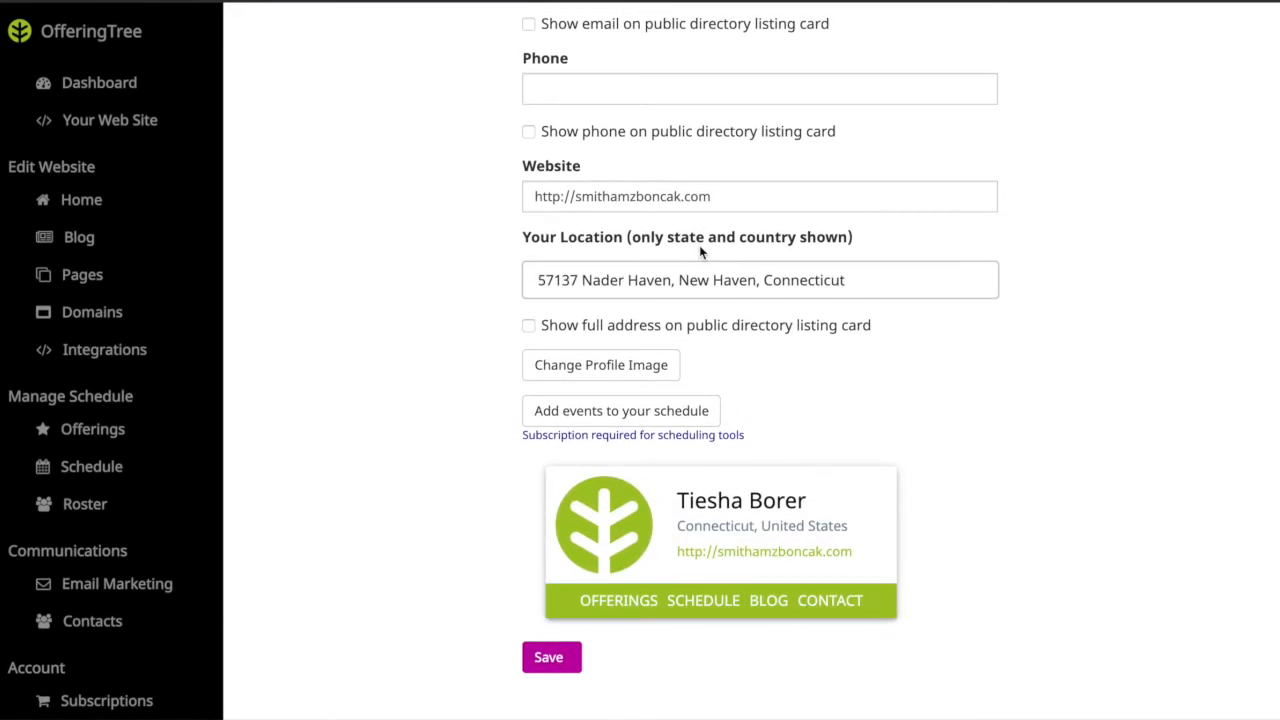
scroll(699, 245, up, 4)
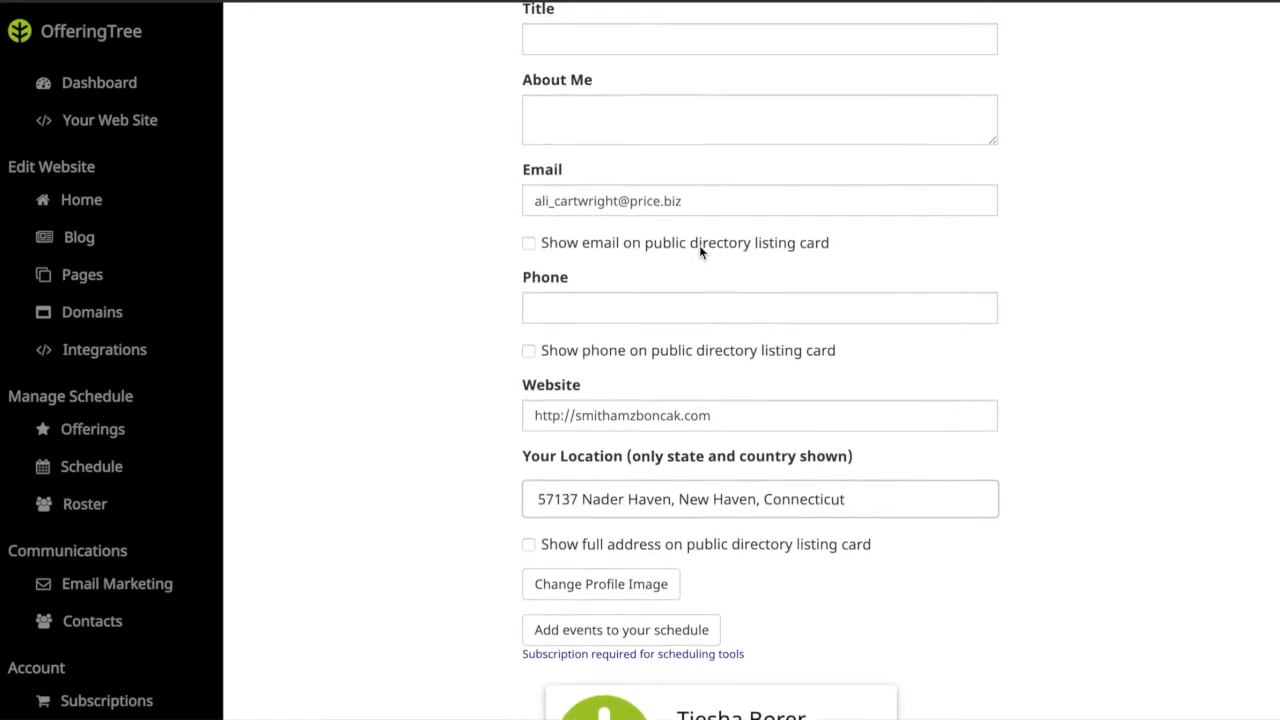
click(697, 184)
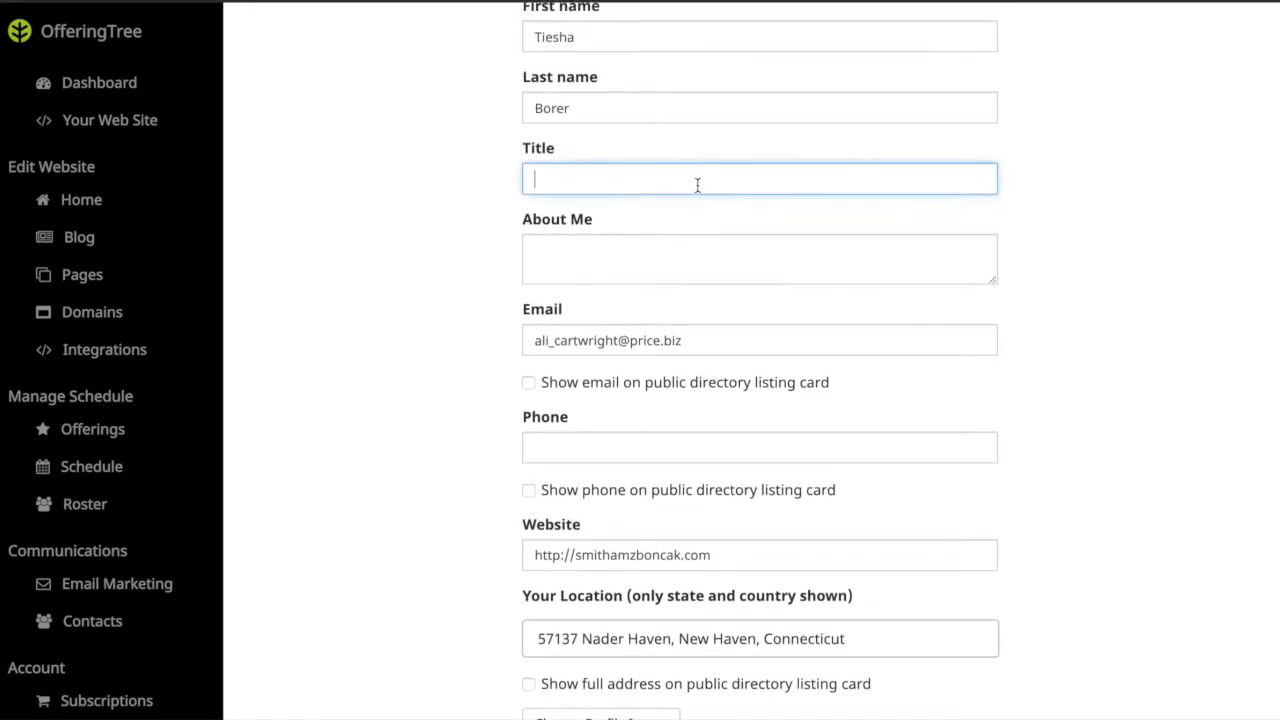
text(Yoga Instructor)
click(705, 260)
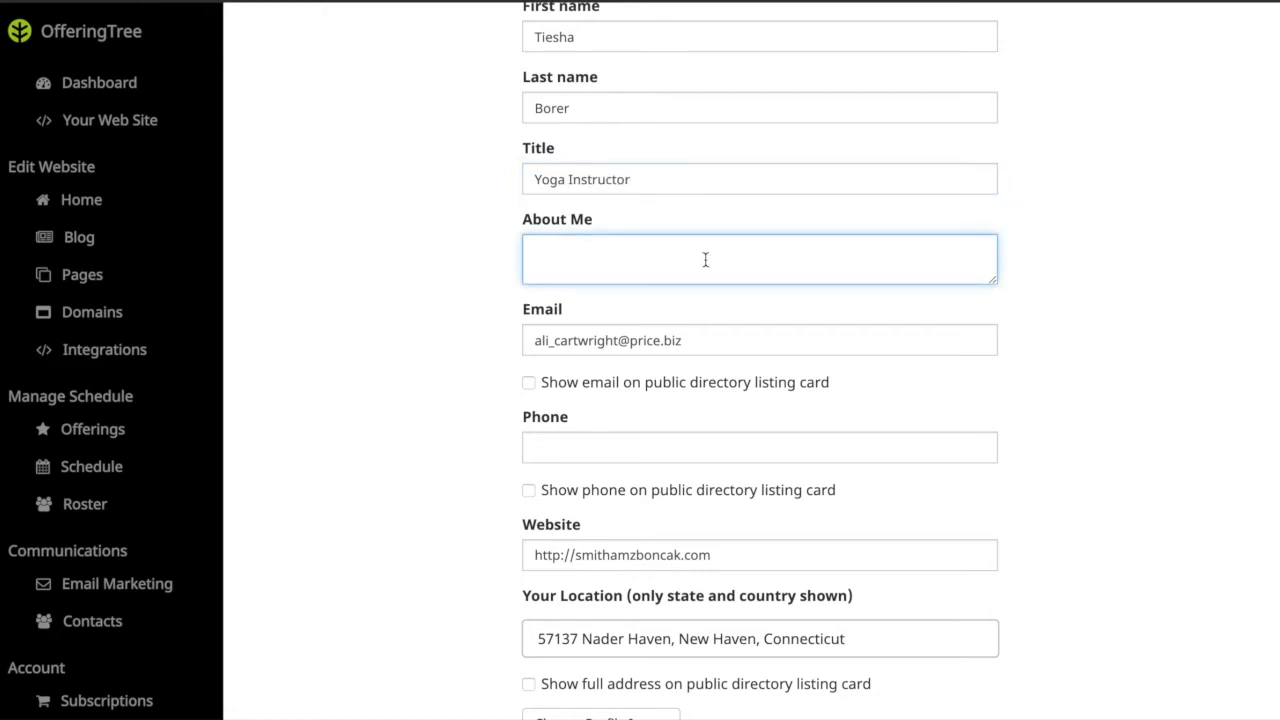
text(I teach yoga in Minneap)
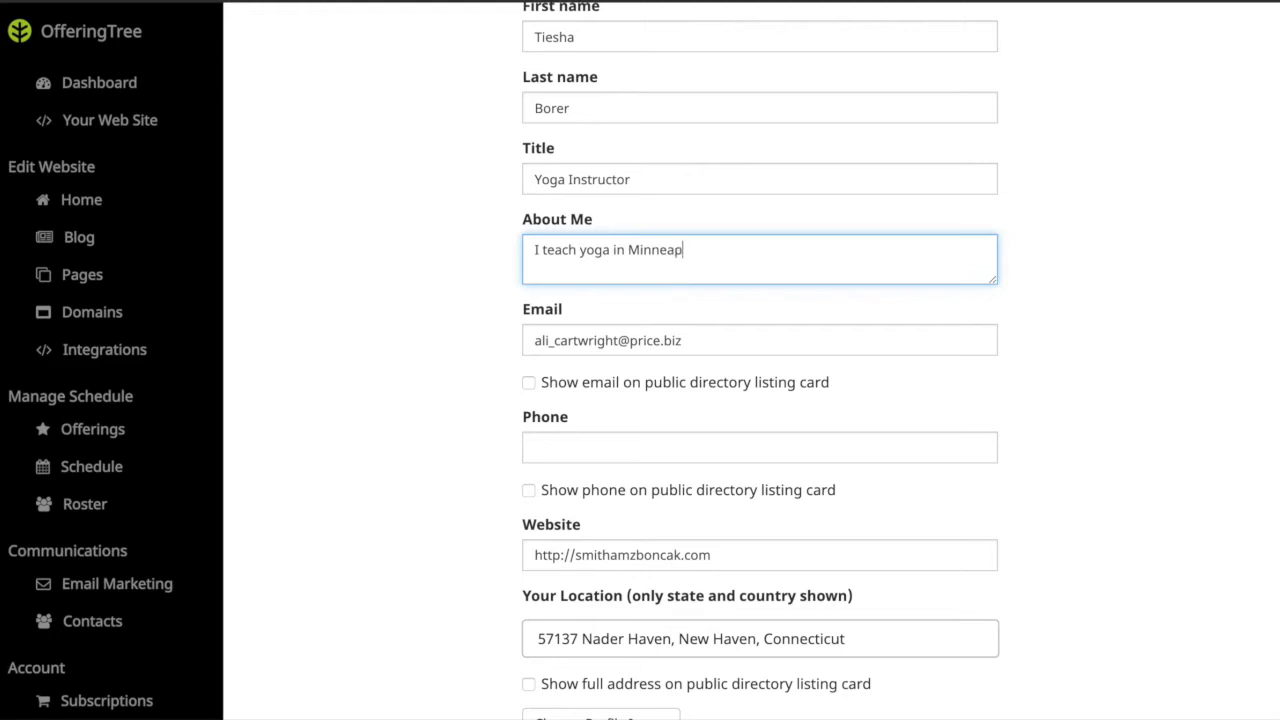
text(olis.)
Step: Try showing the email on the public directory listing card and turn the option off again
scroll(689, 380, down, 2)
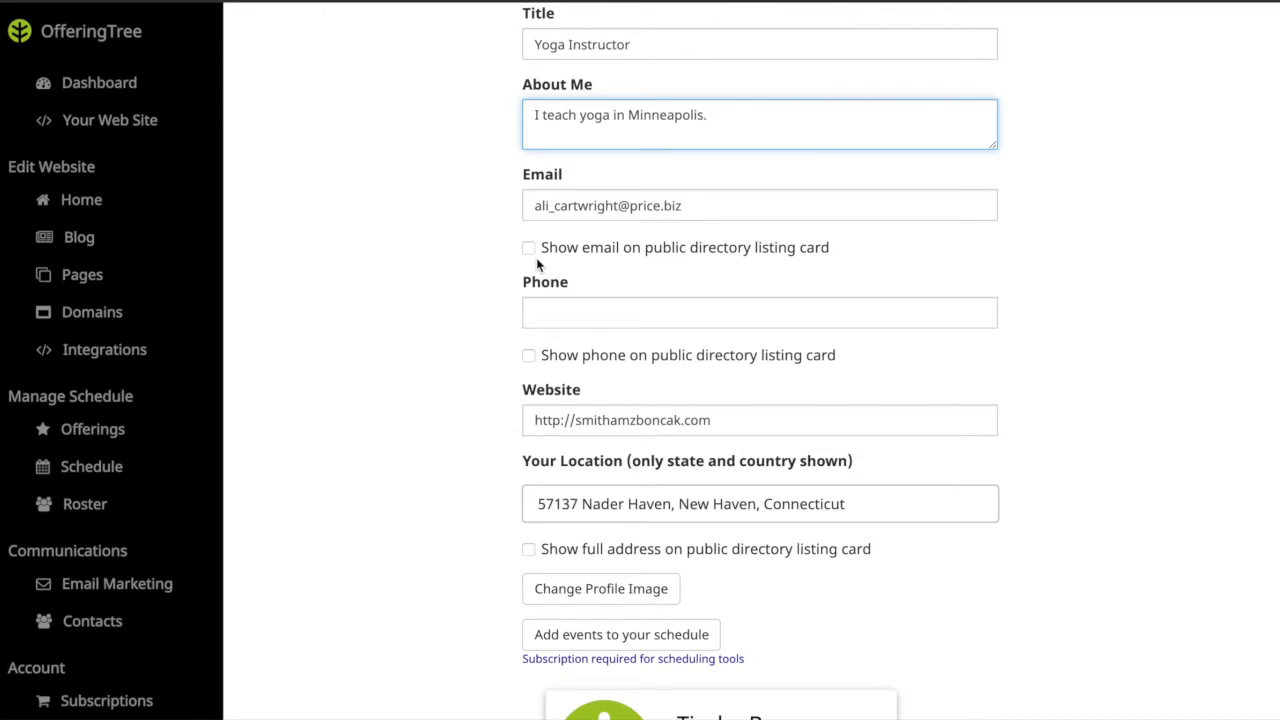
scroll(537, 264, down, 1)
click(529, 134)
scroll(694, 286, down, 1)
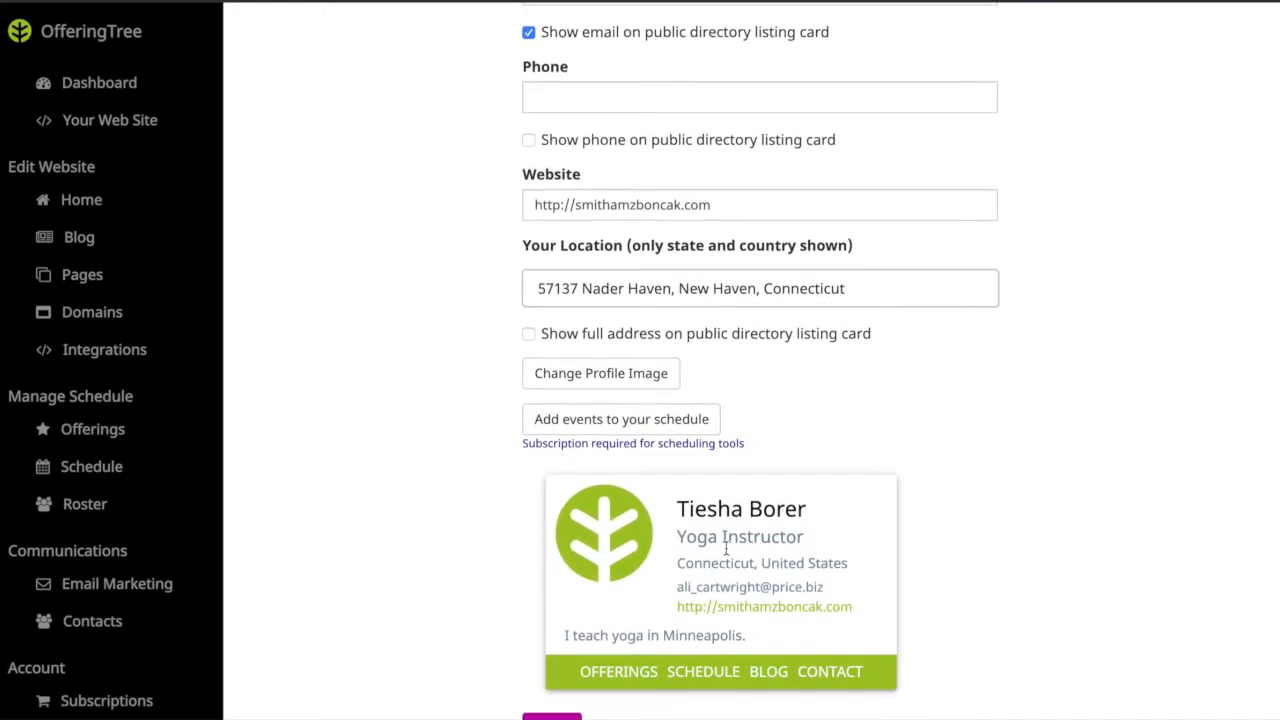
click(529, 33)
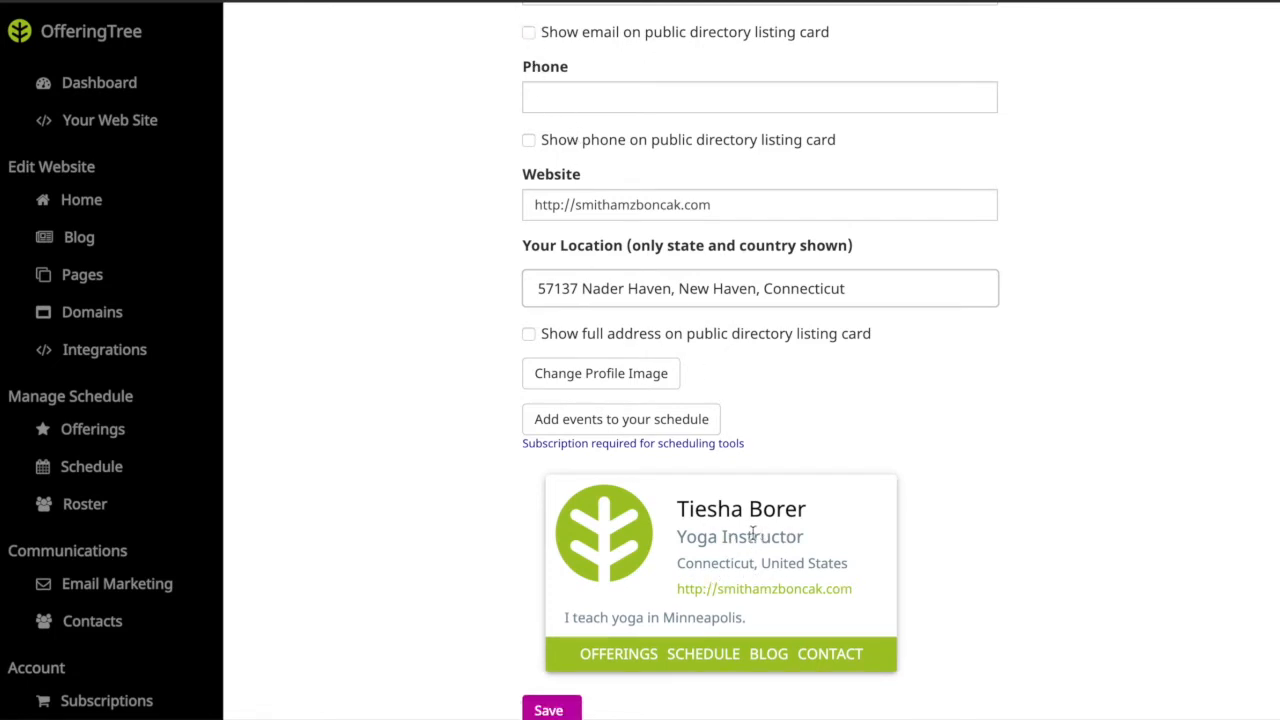
Step: Replace the directory listing's location with the suggested place "Chicago, IL, USA"
scroll(705, 317, up, 1)
scroll(705, 317, down, 1)
scroll(705, 317, up, 1)
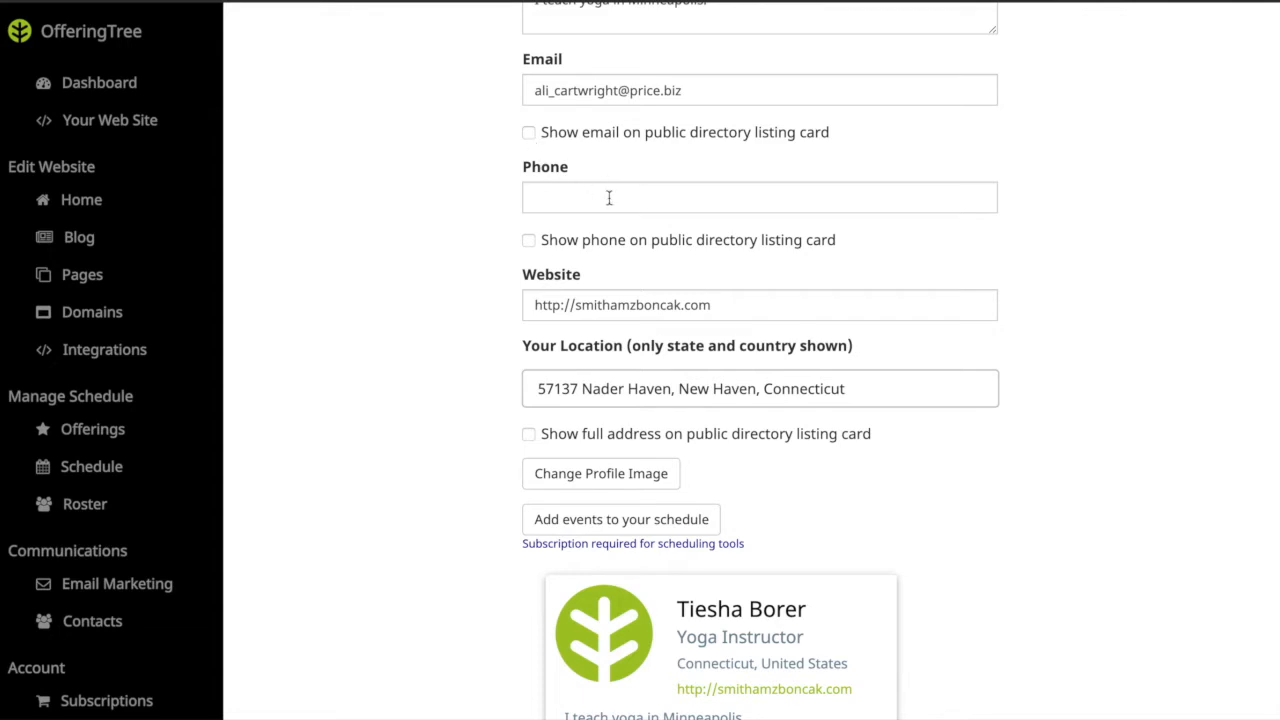
scroll(609, 197, down, 1)
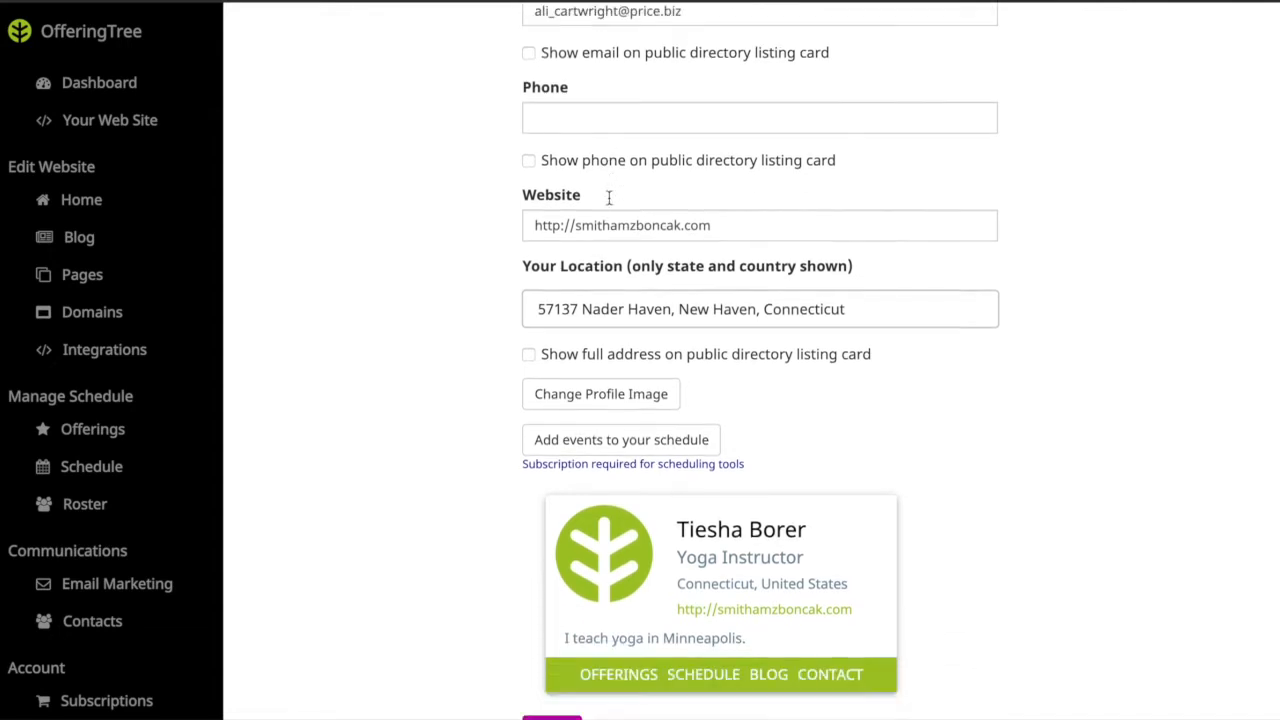
scroll(609, 197, down, 1)
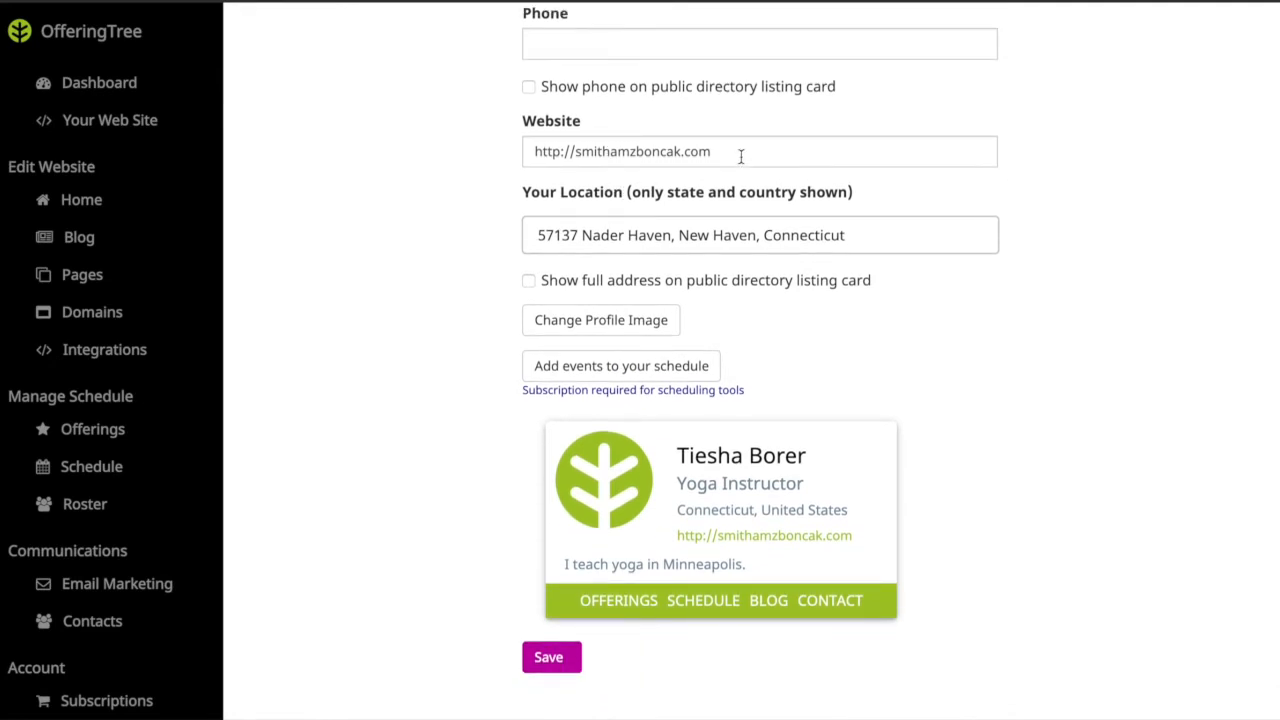
click(725, 240)
click(872, 240)
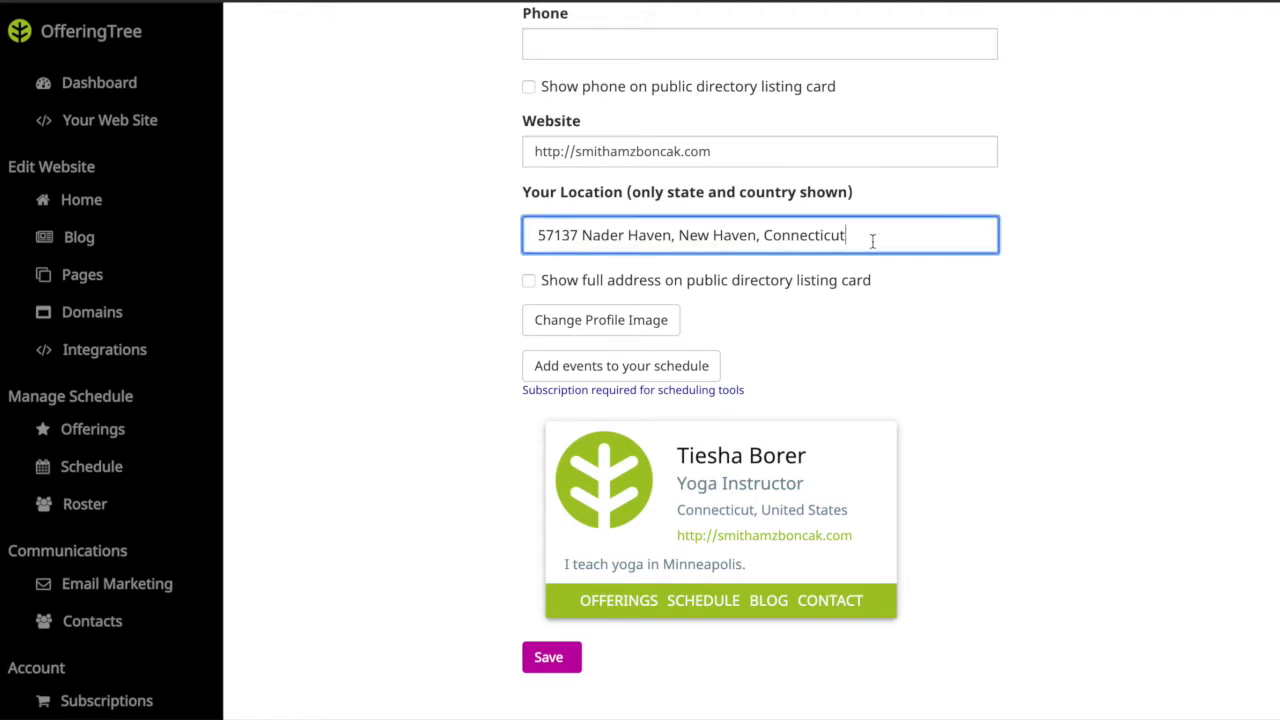
key(ctrl+a)
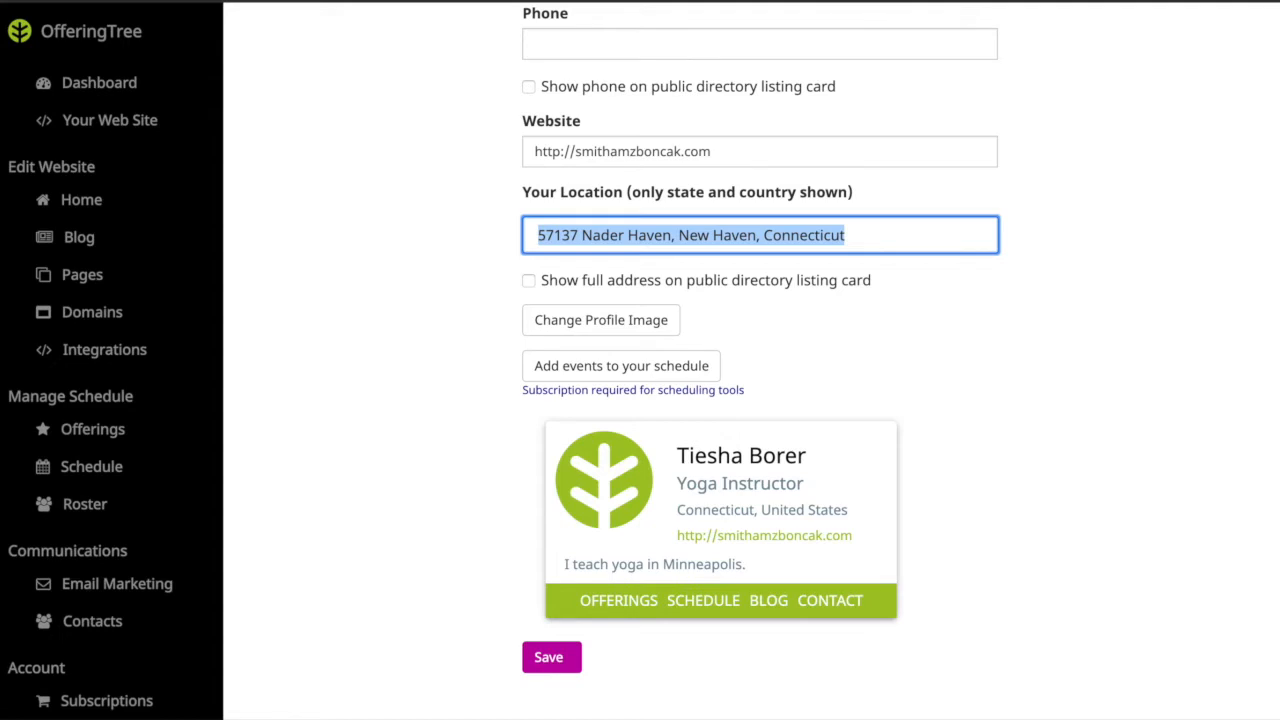
text(chic)
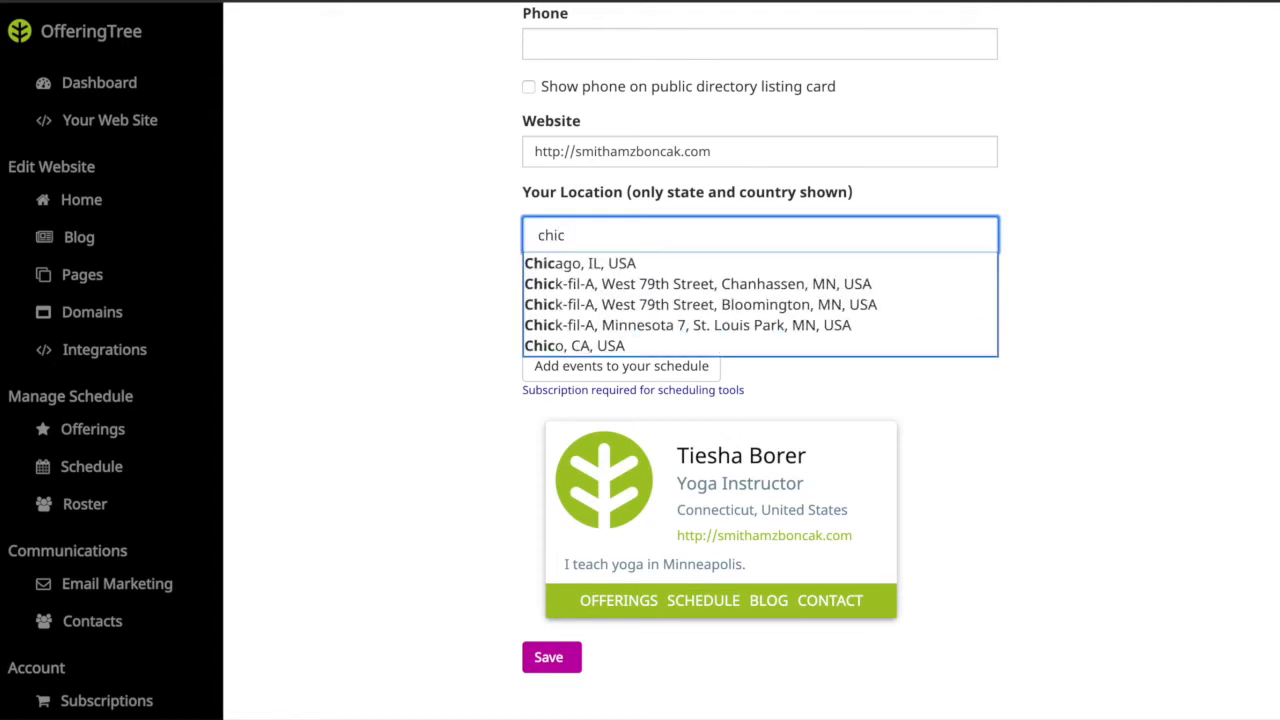
click(608, 264)
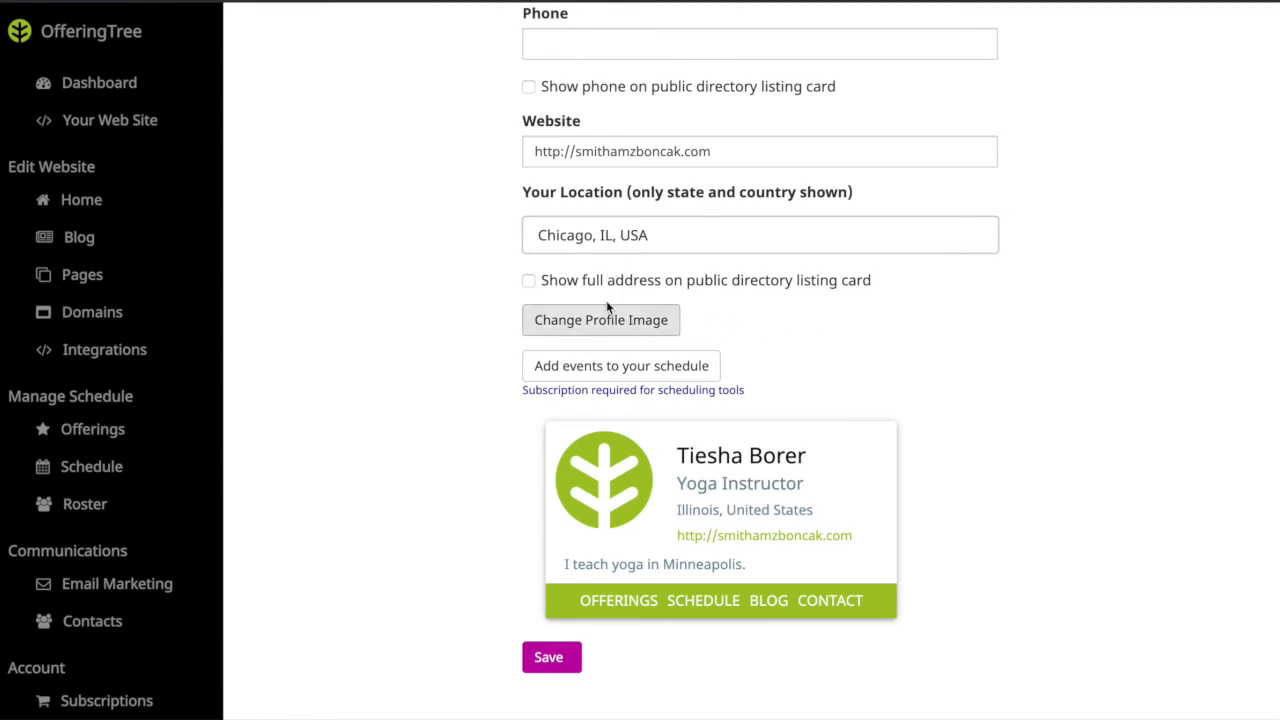
Step: Try showing the full address on the public directory listing card and turn the option off again
click(528, 282)
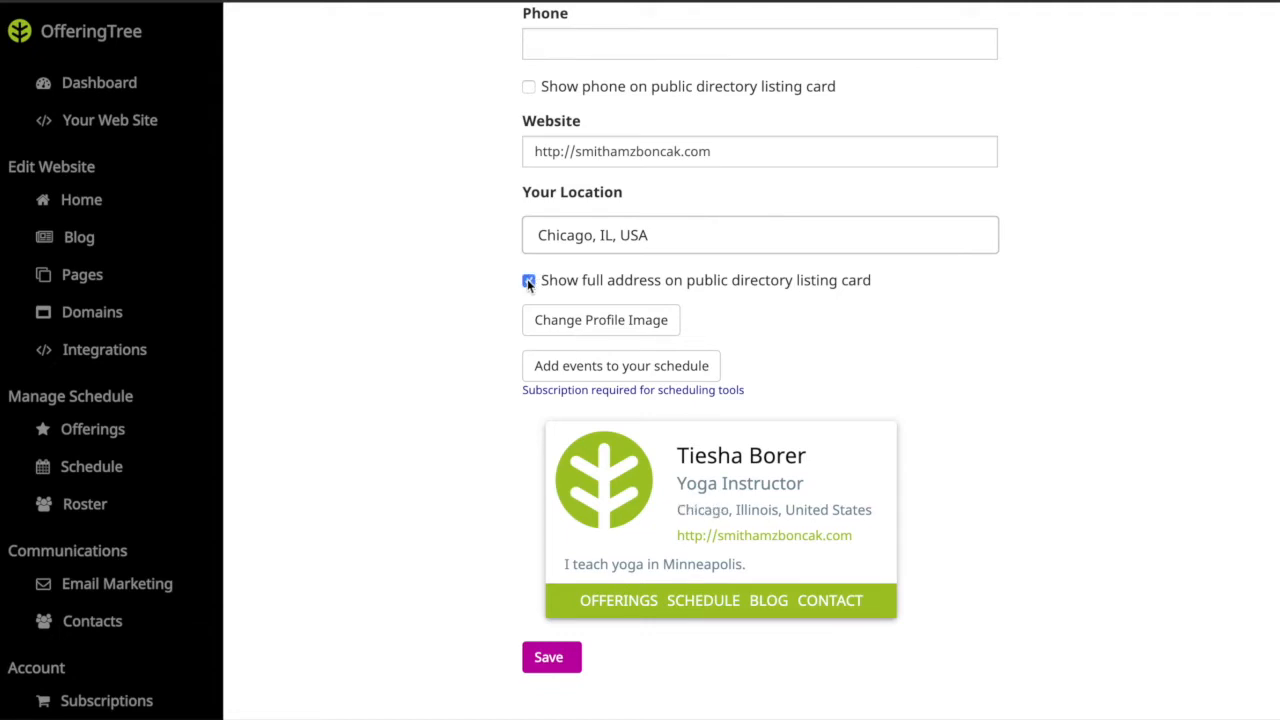
click(528, 281)
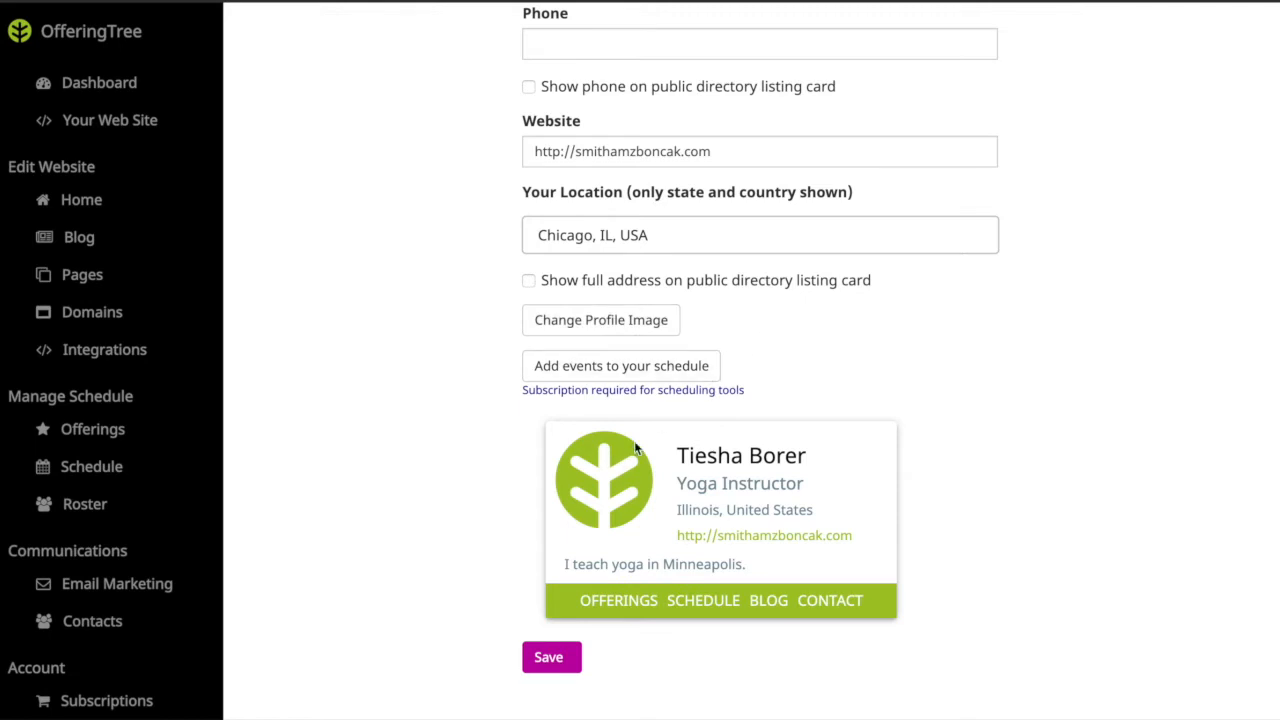
Step: Go to add events to the schedule, close the tutorial video, and start a new offering in the Yoga category
click(609, 367)
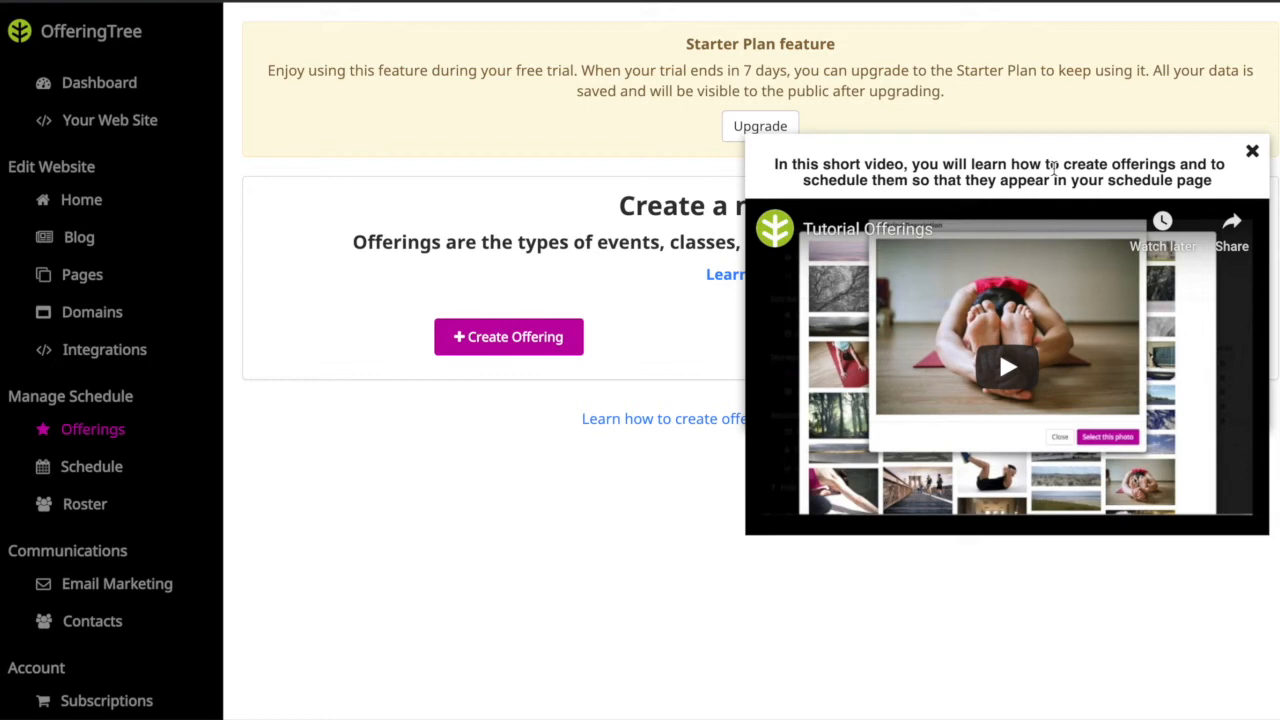
click(1252, 152)
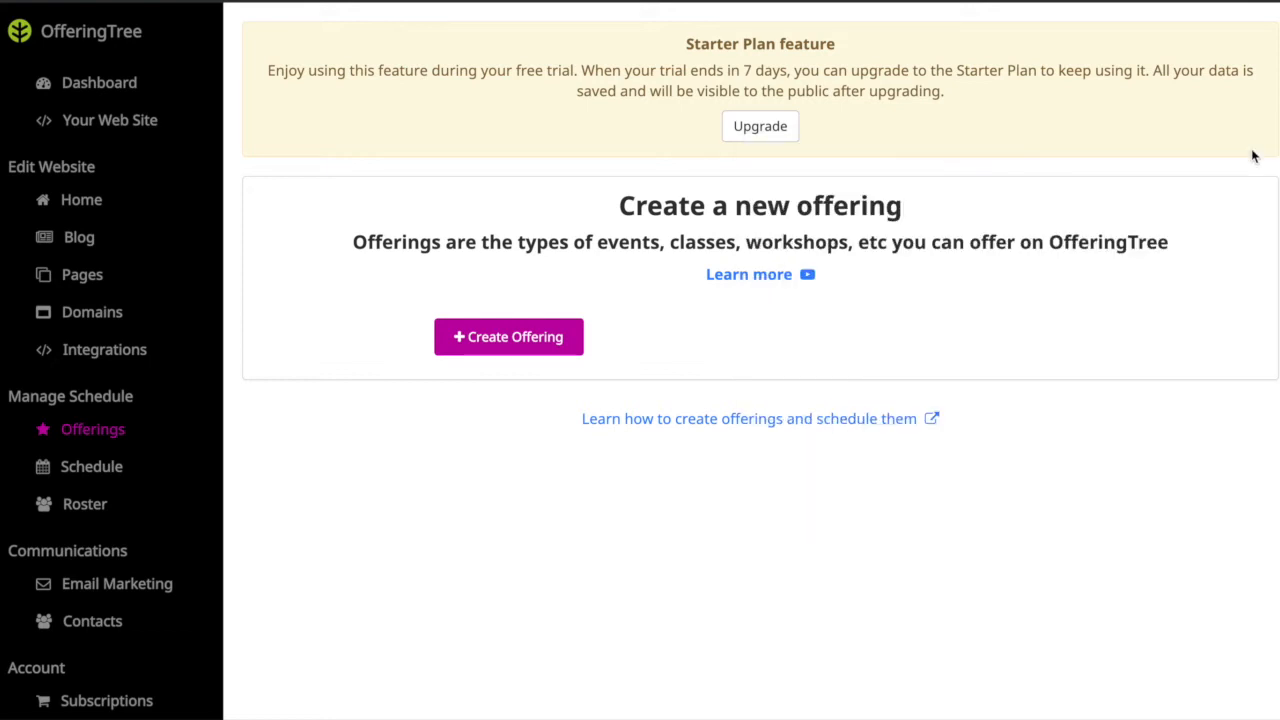
click(508, 338)
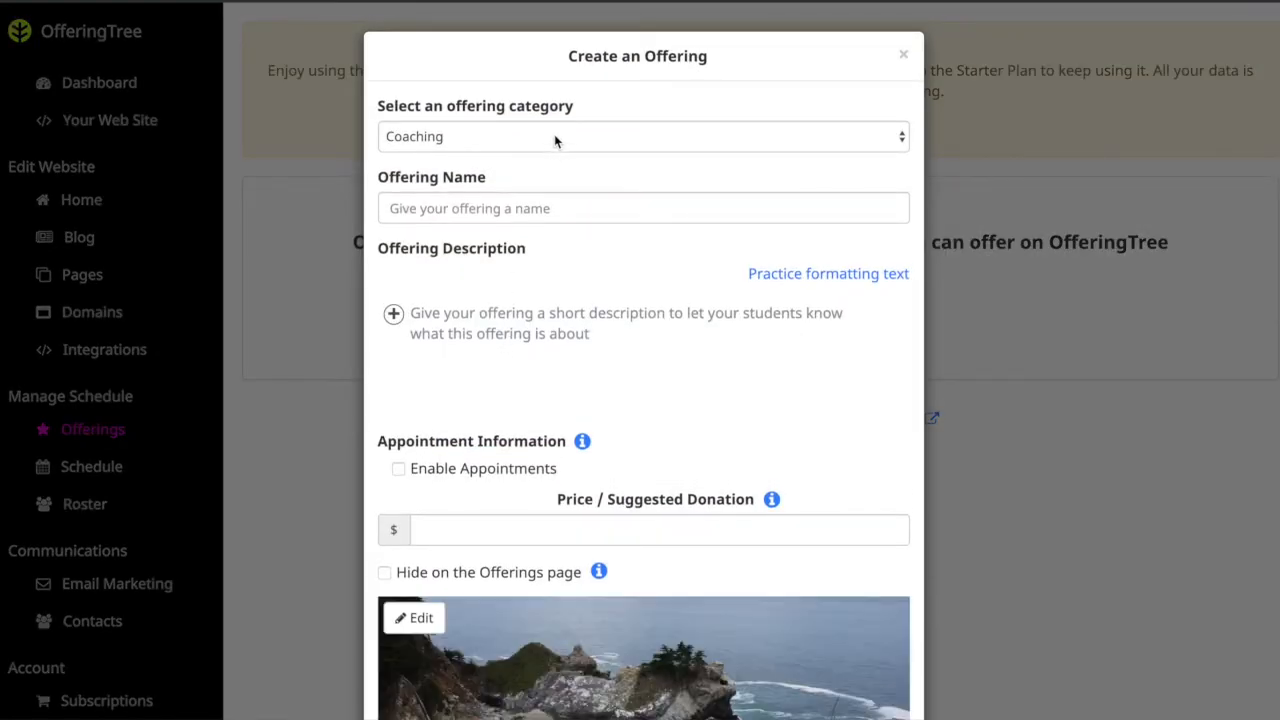
click(556, 140)
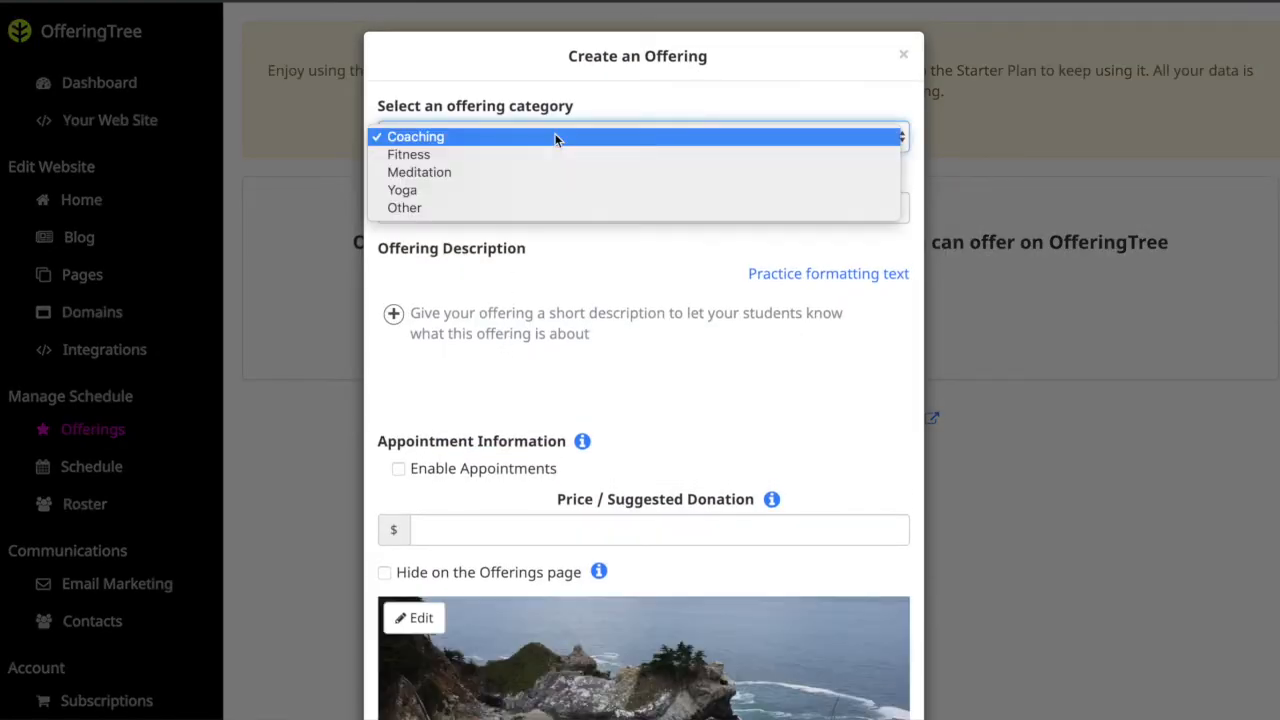
click(557, 190)
Step: Name the new offering "Beginning Yoga" and enter "description" as its offering description
click(535, 218)
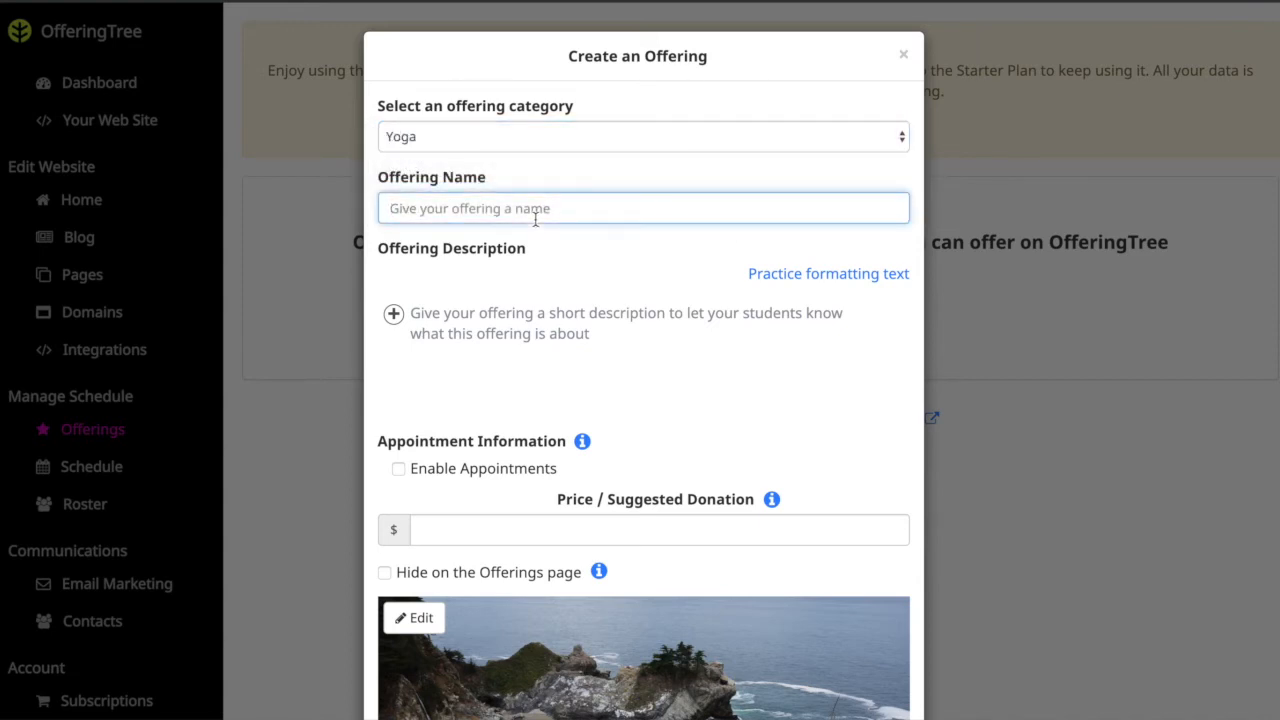
text(Begin)
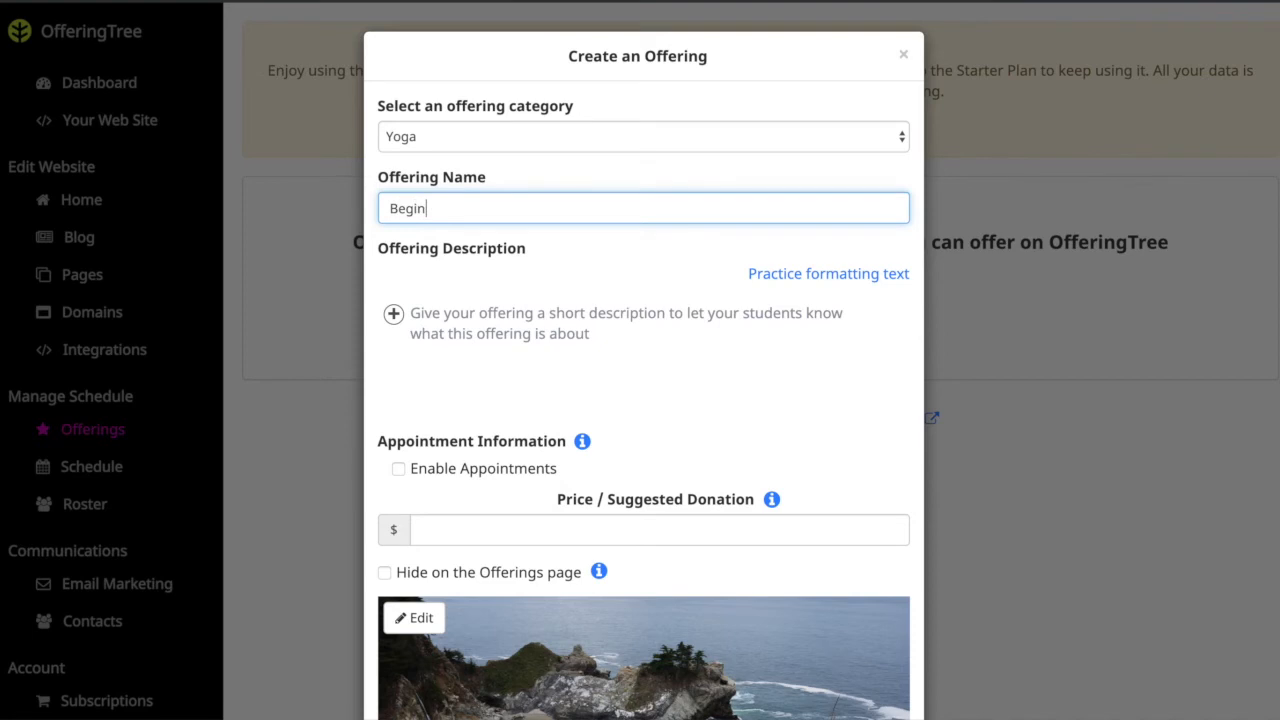
text(ing)
key(BackSpace)
key(BackSpace)
key(BackSpace)
key(BackSpace)
text(ning Yoga)
click(565, 321)
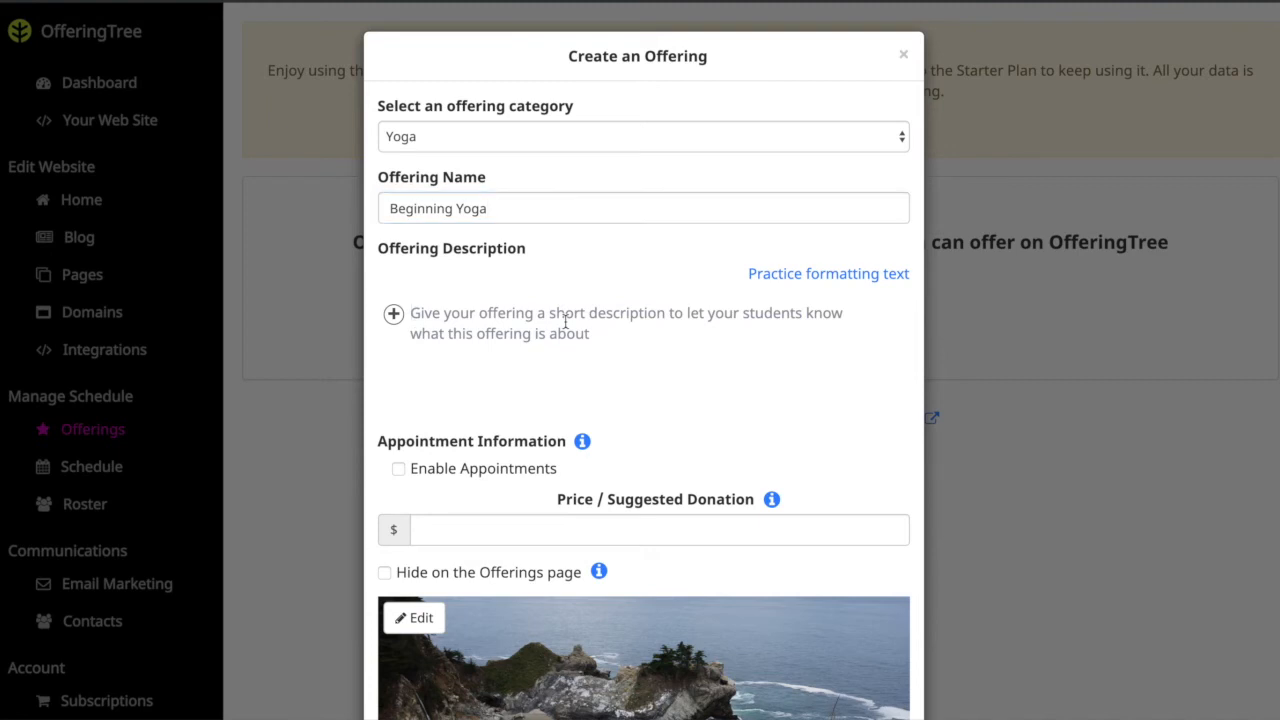
text(description)
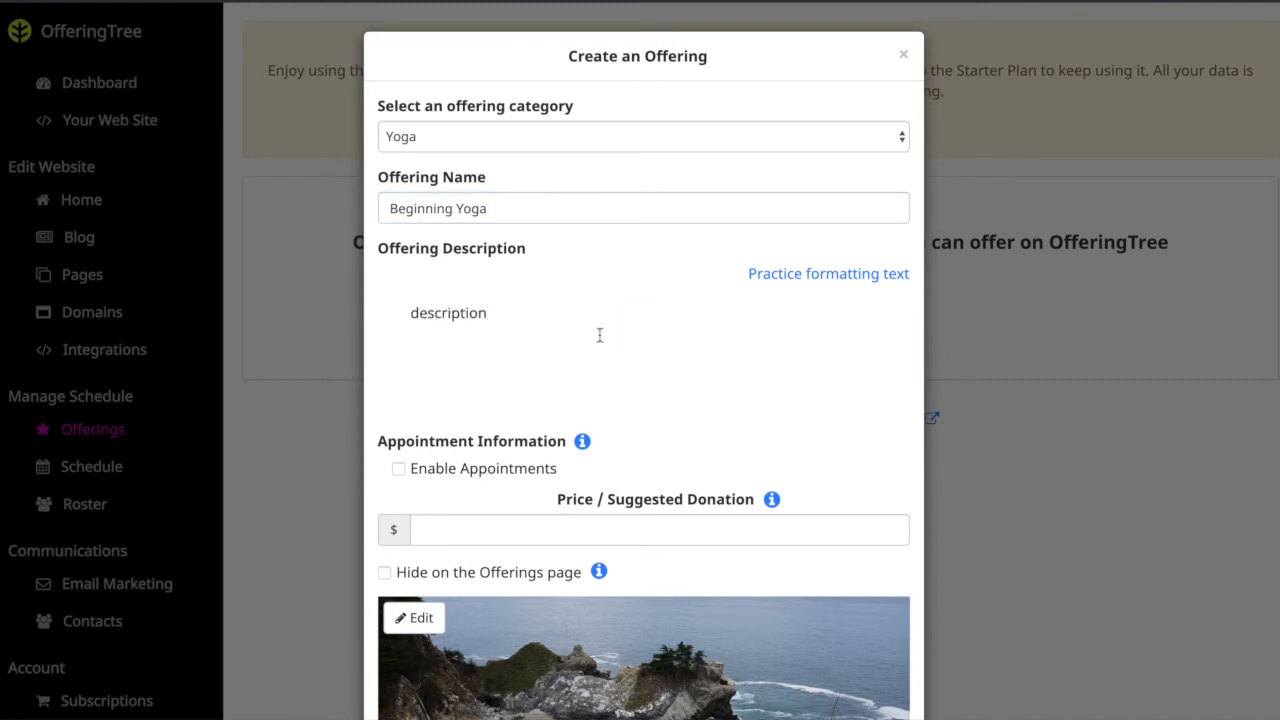
Step: Enable appointments for the Beginning Yoga offering and turn on availability for Monday, Wednesday and Friday
scroll(657, 363, down, 2)
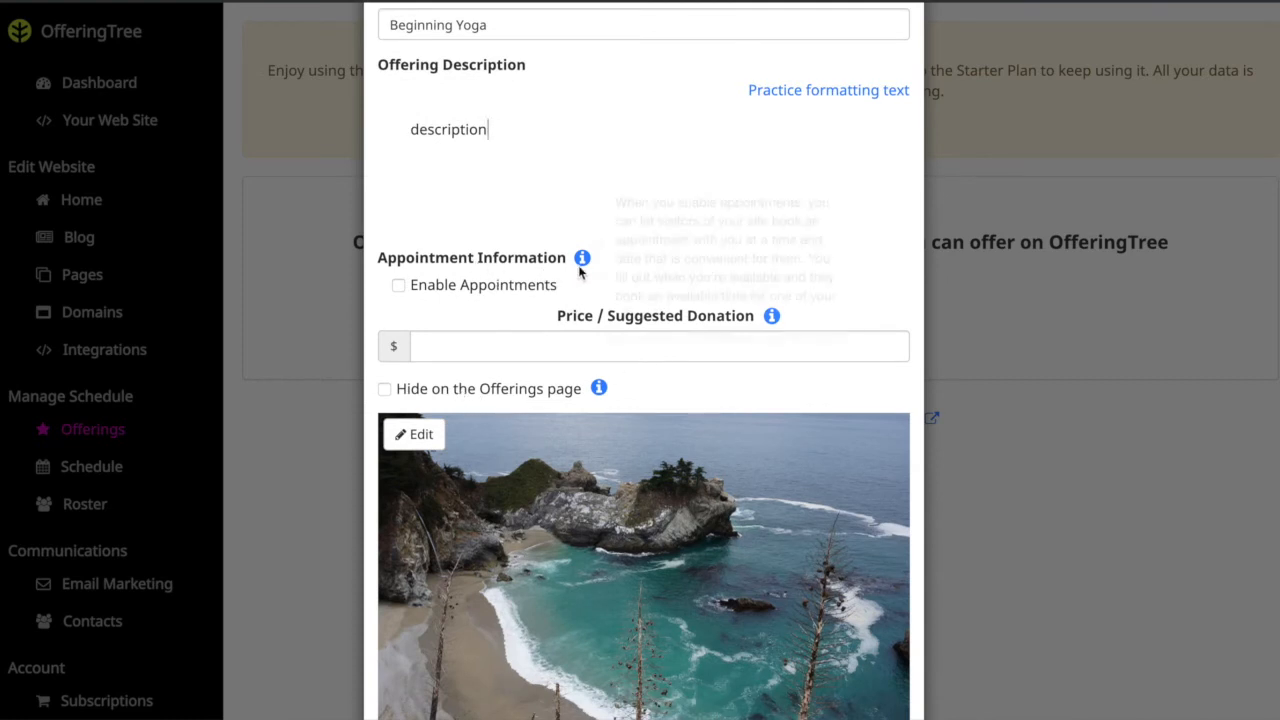
click(399, 287)
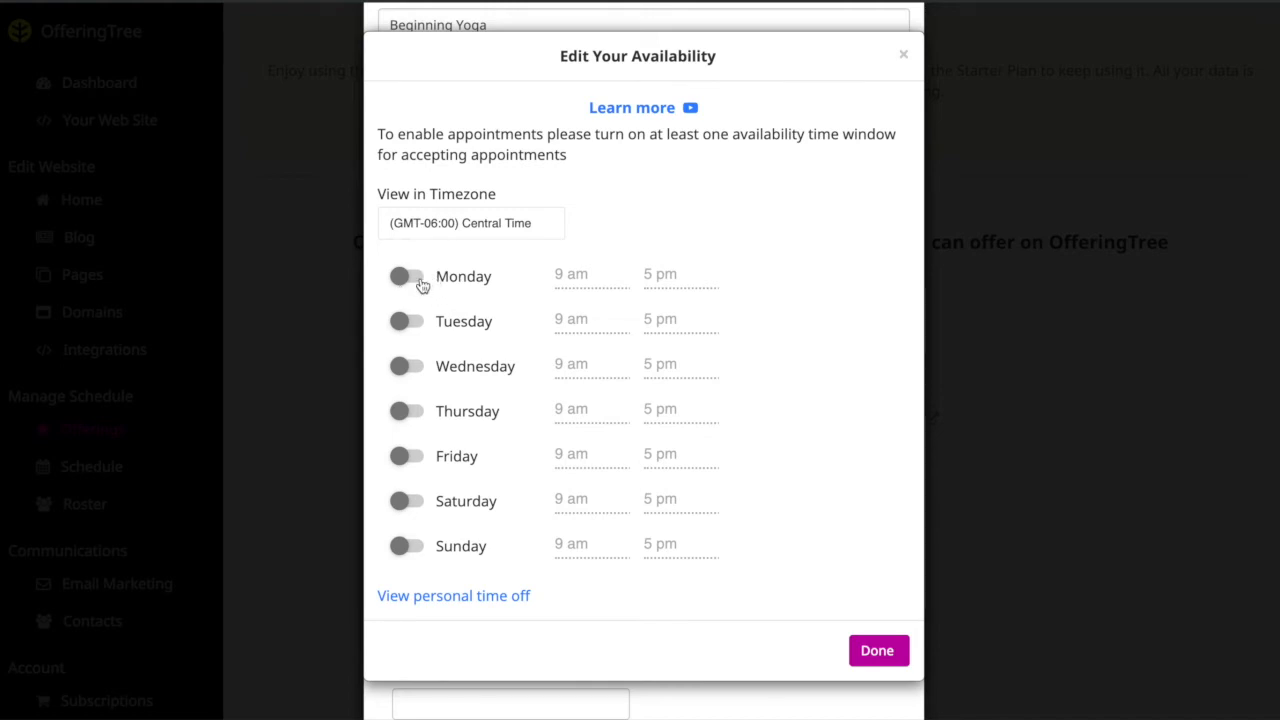
click(420, 283)
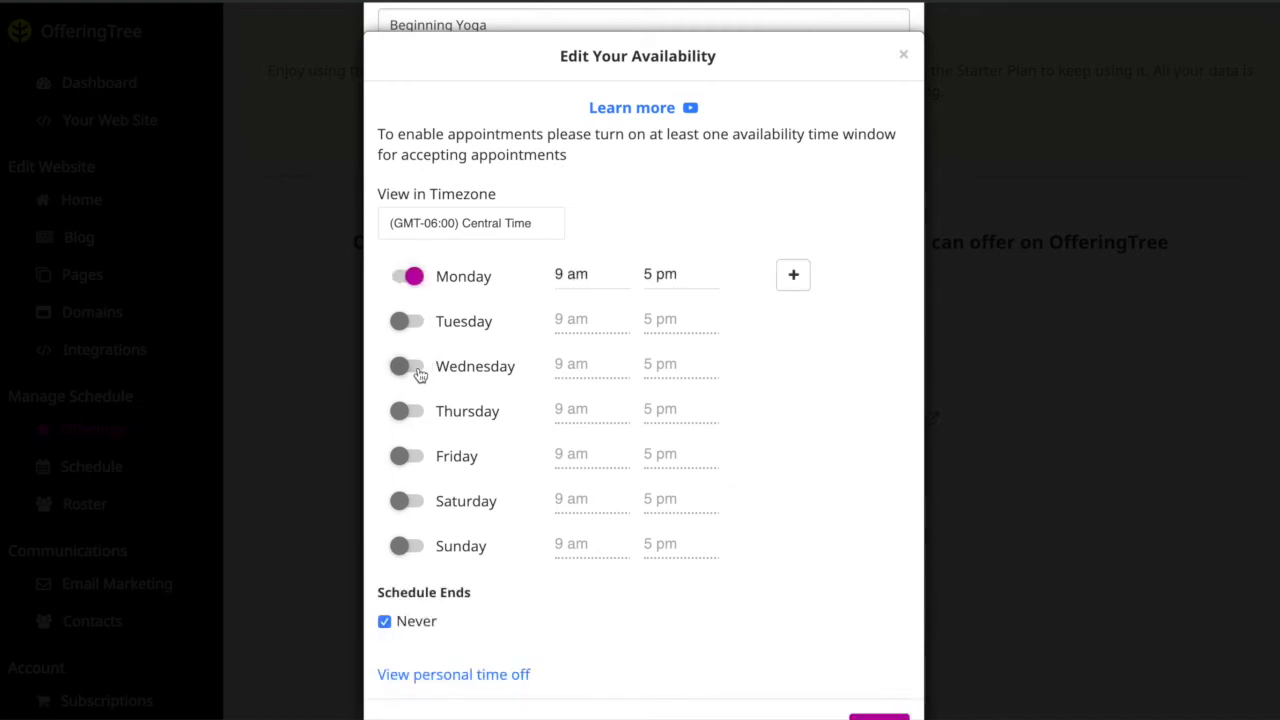
click(420, 370)
click(418, 457)
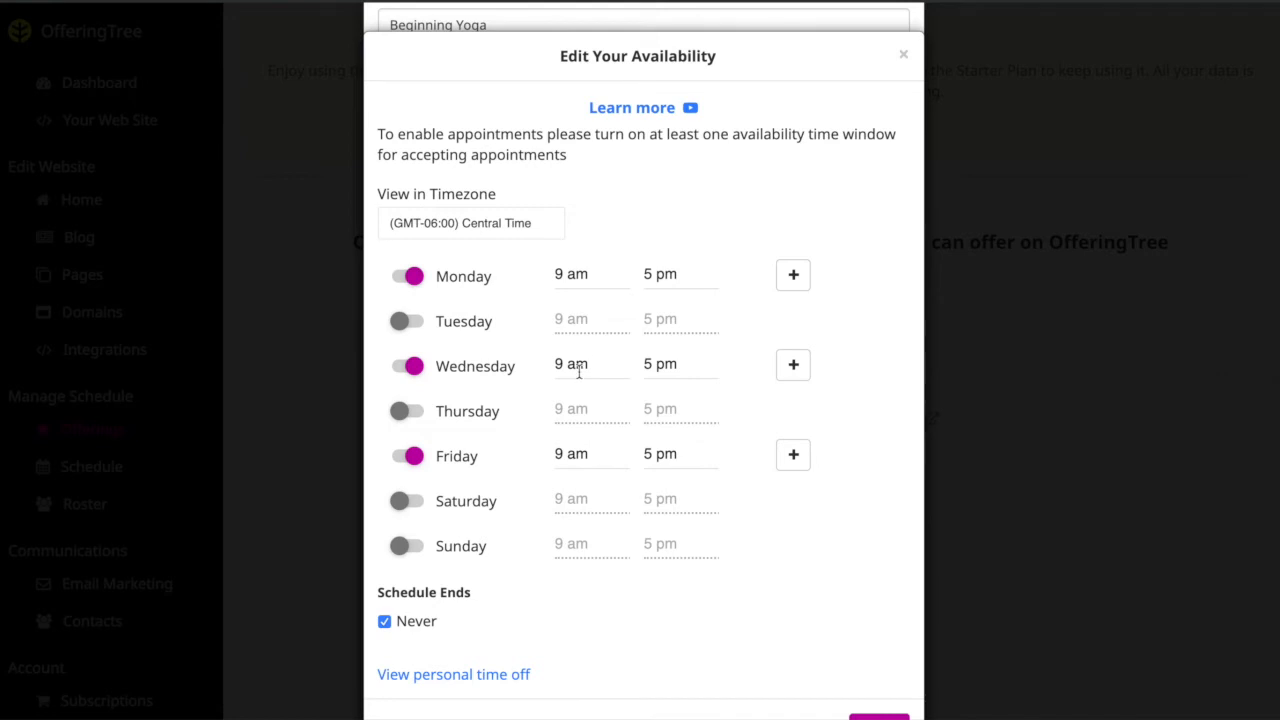
scroll(603, 398, down, 1)
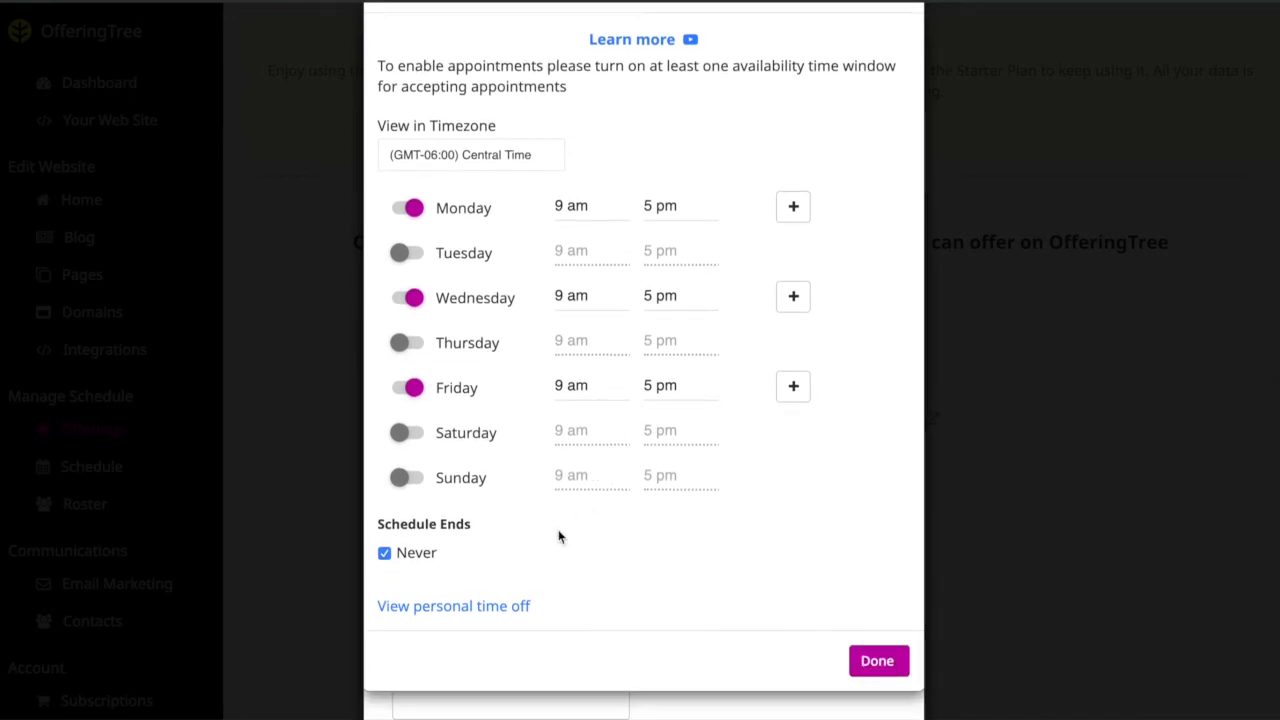
click(880, 664)
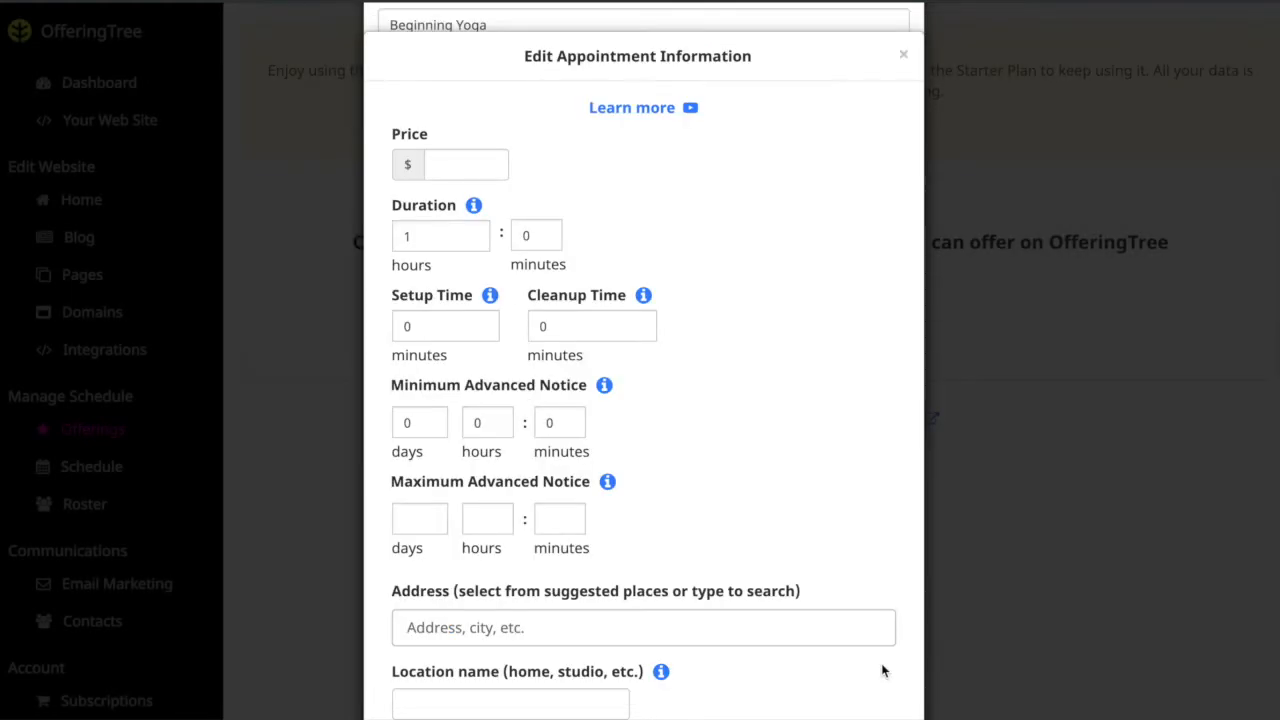
Step: Set the appointment price to $100 and accept the remaining appointment information with its default settings
click(451, 167)
text(100)
mouse_move(497, 307)
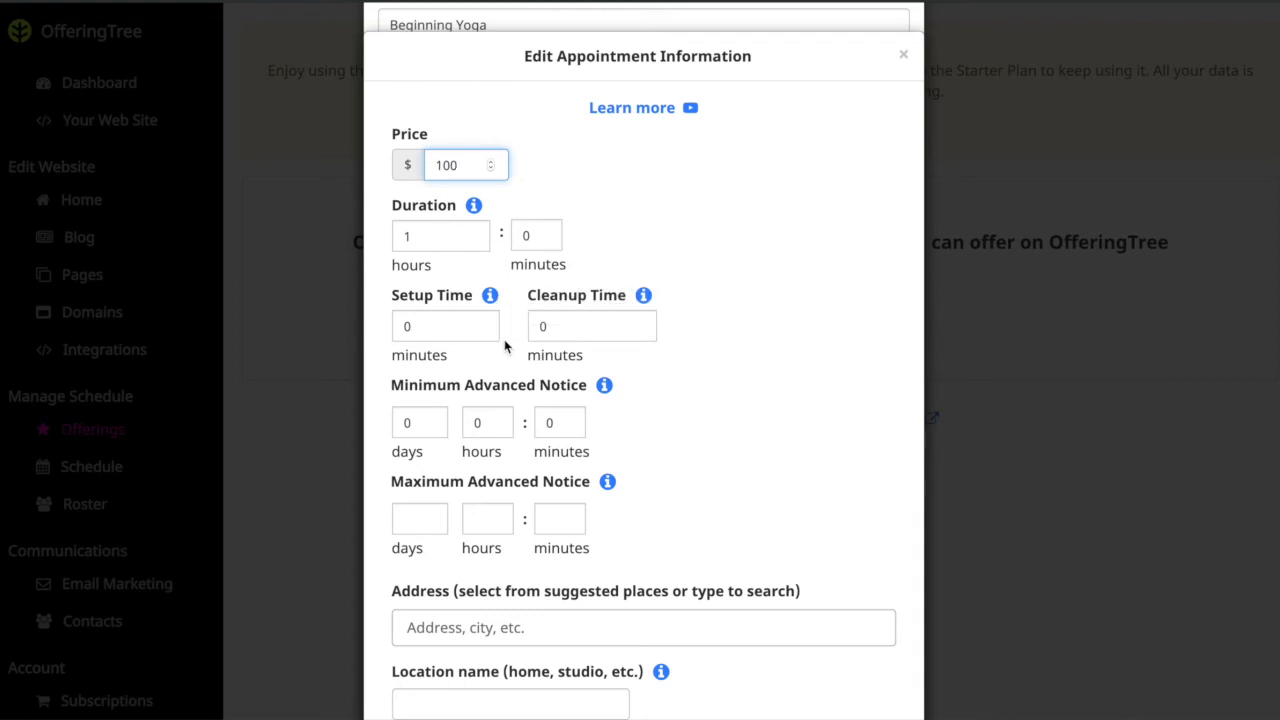
scroll(691, 409, down, 1)
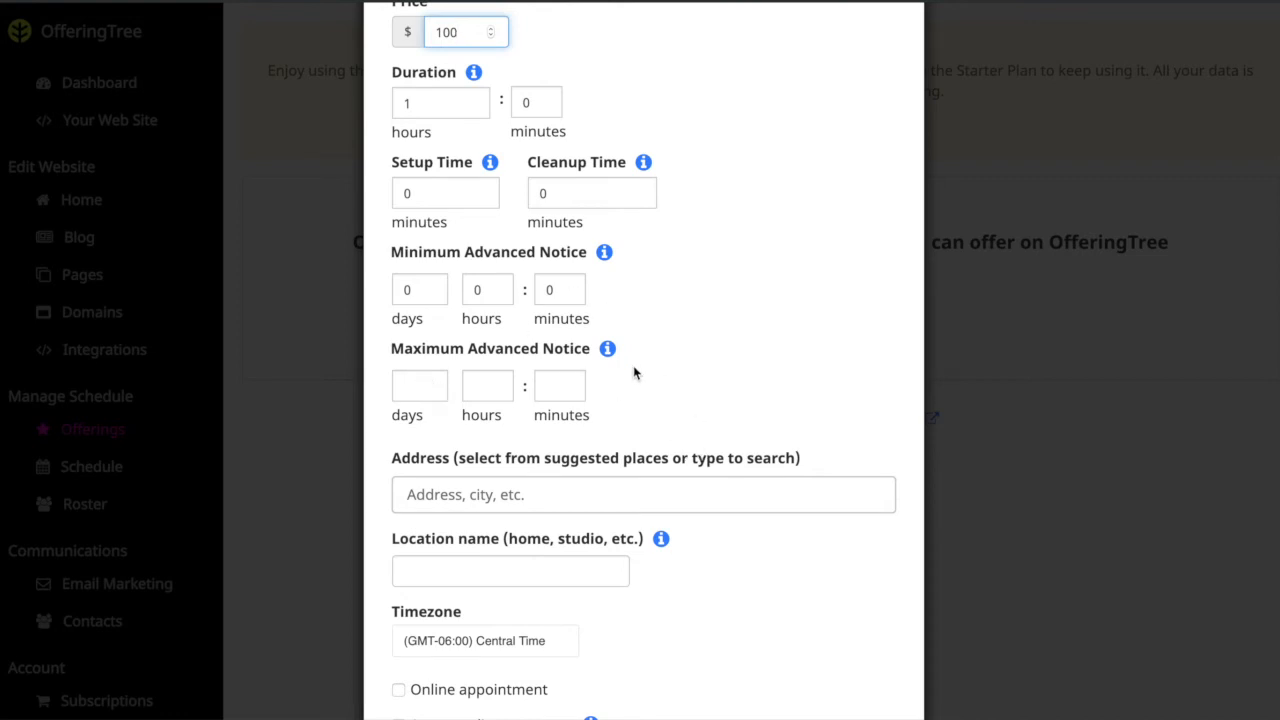
scroll(633, 373, down, 2)
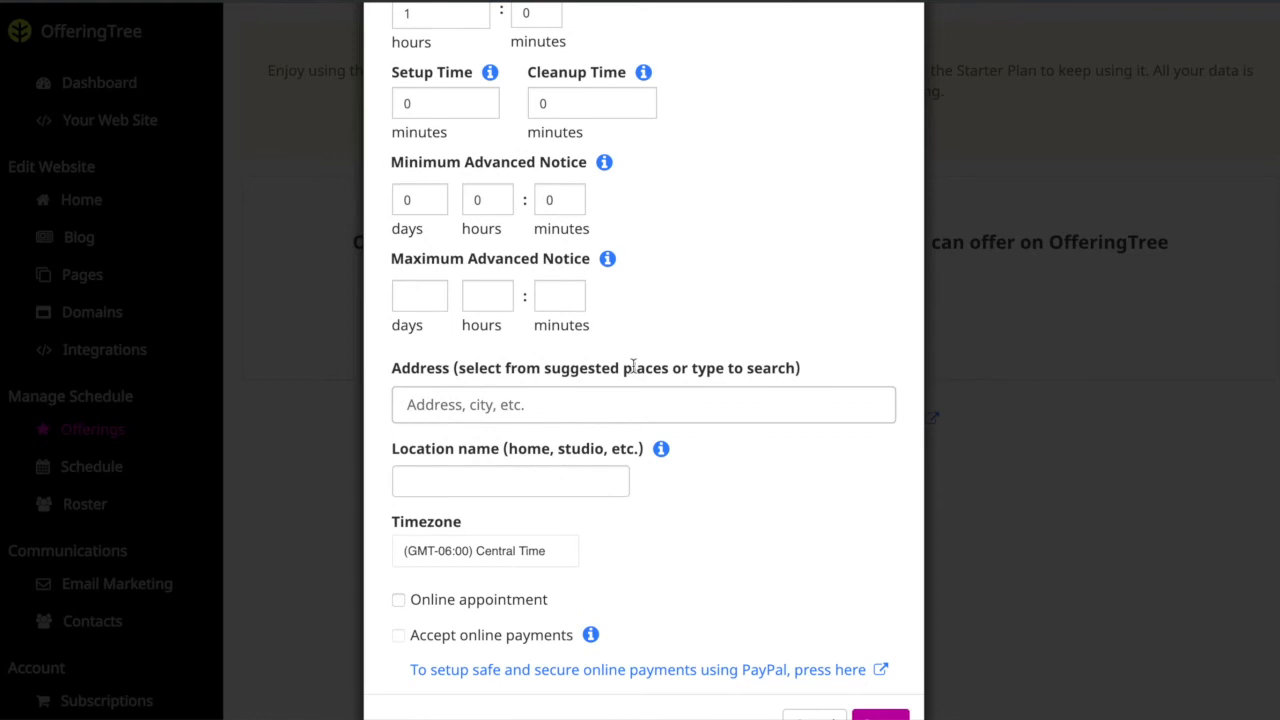
scroll(633, 366, down, 1)
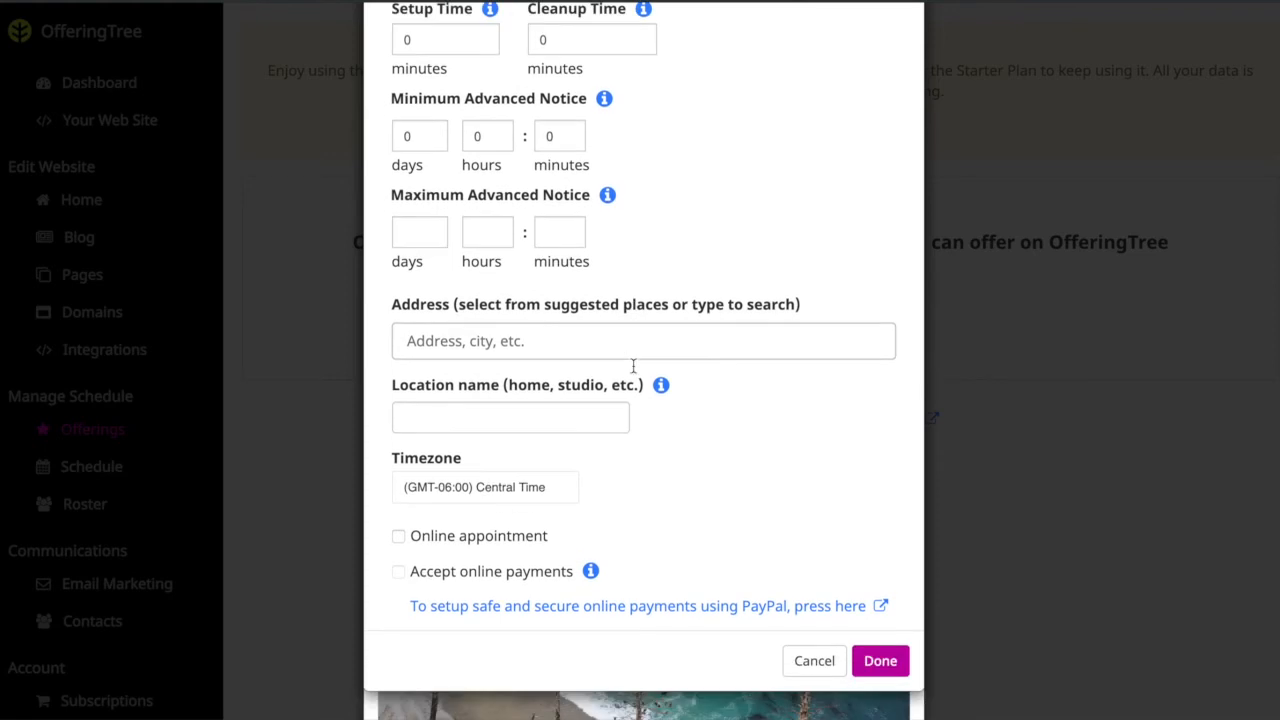
click(887, 663)
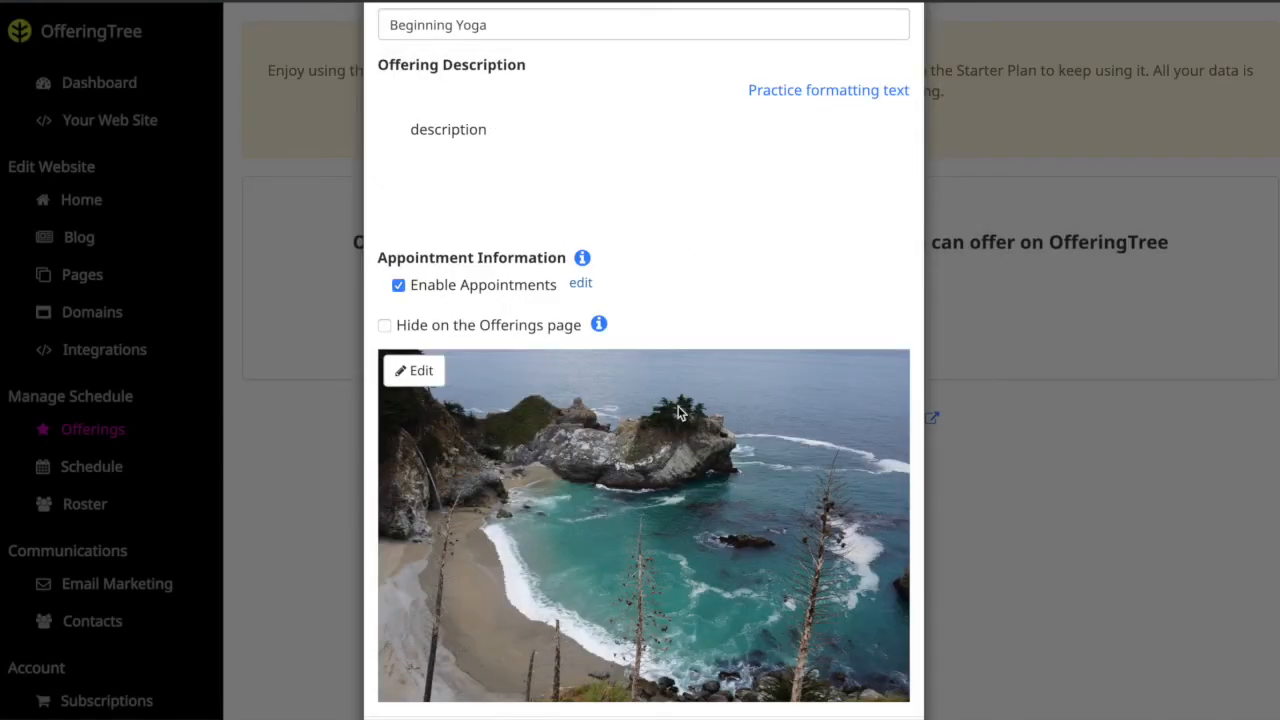
Step: Create the Beginning Yoga offering, agree to schedule it, and close the scheduling tutorial video
scroll(673, 200, down, 3)
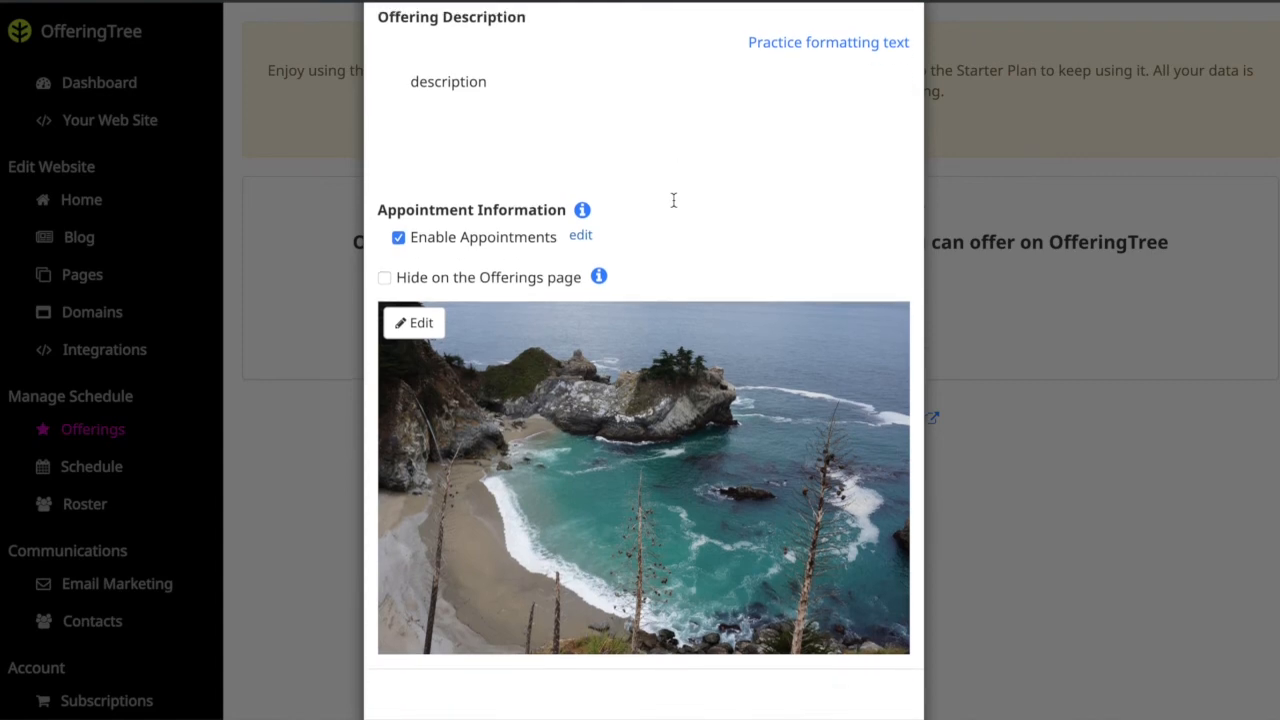
click(866, 658)
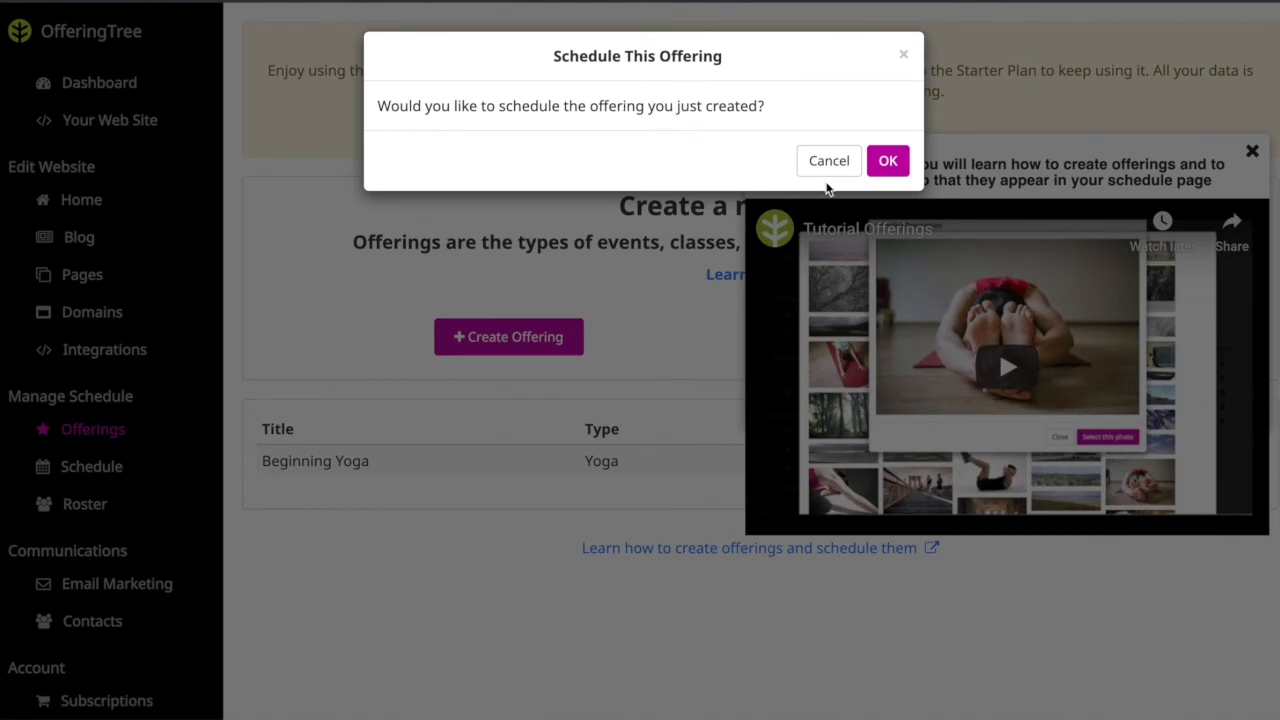
click(888, 165)
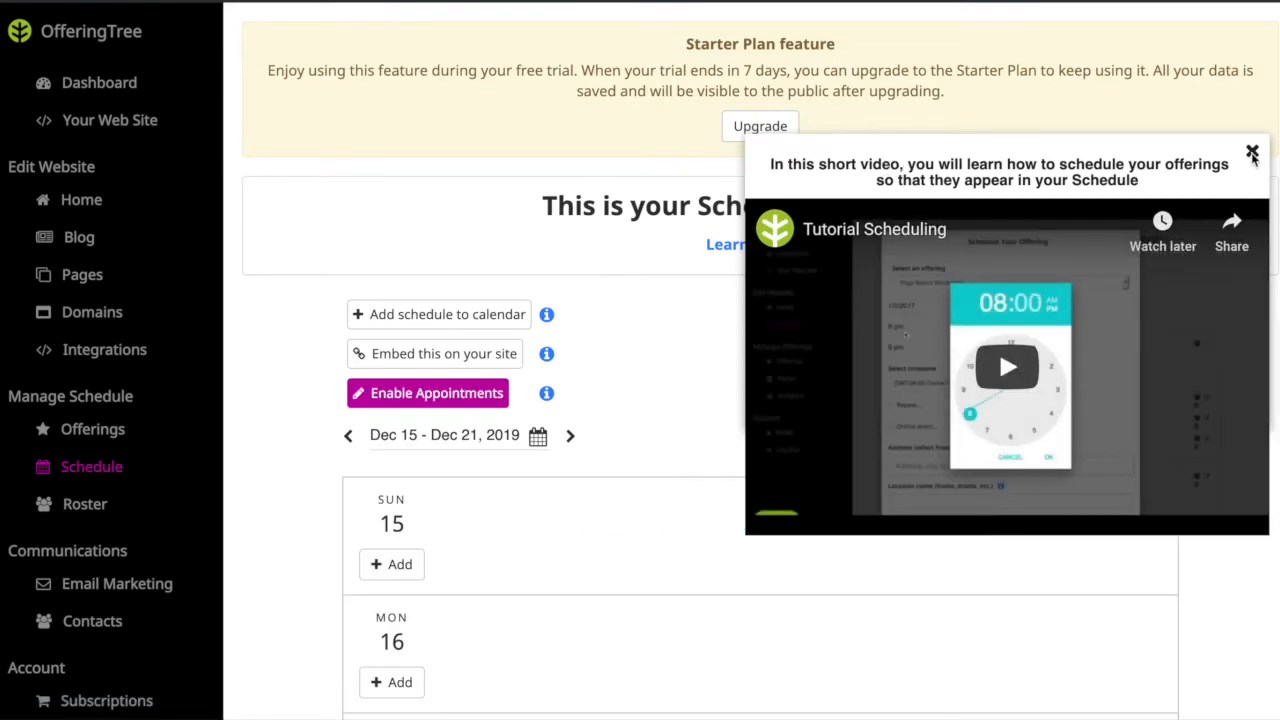
click(1252, 153)
Step: Start scheduling an offering from Sunday the 15th, choosing Beginning Yoga and setting the start date to 2019-12-17
scroll(530, 590, down, 1)
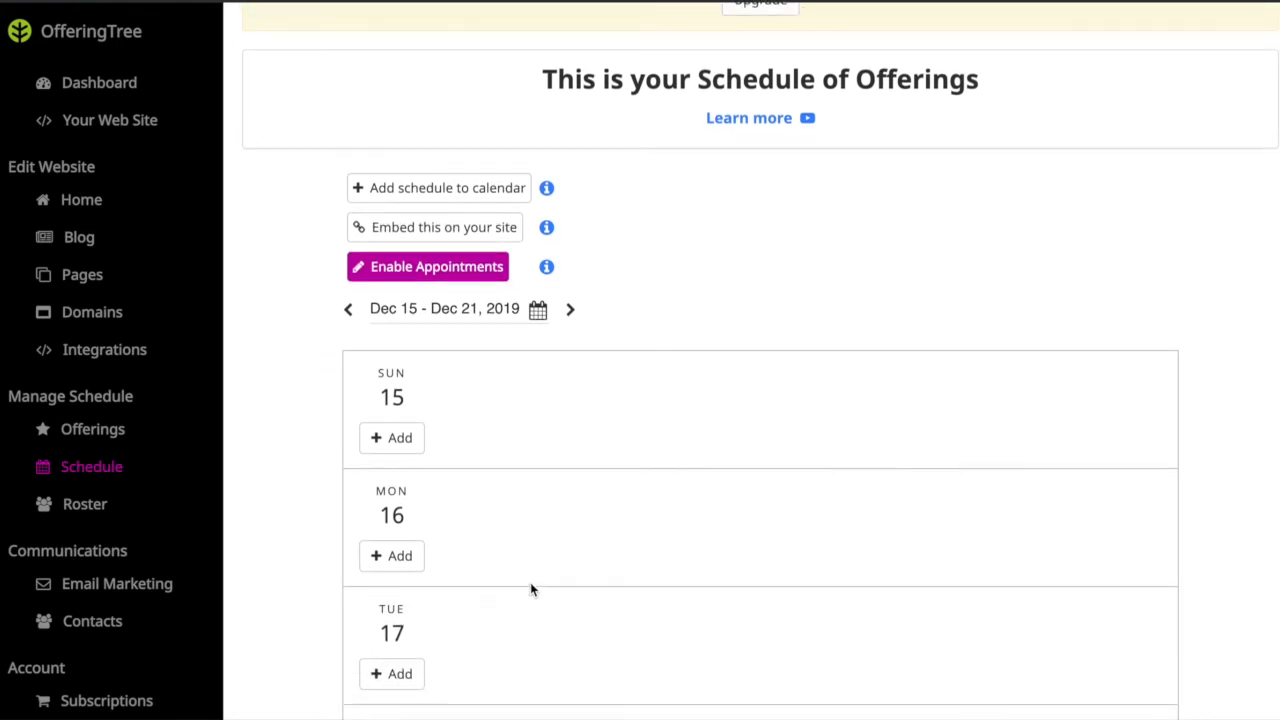
click(407, 440)
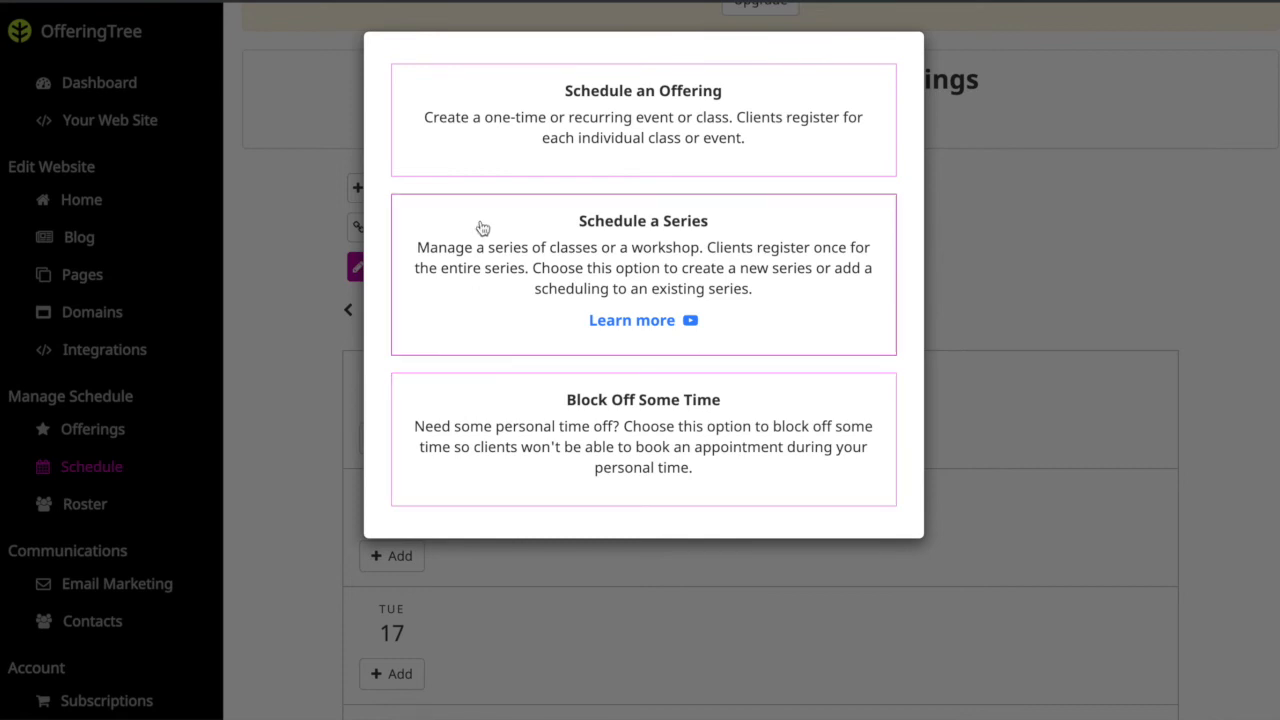
click(543, 142)
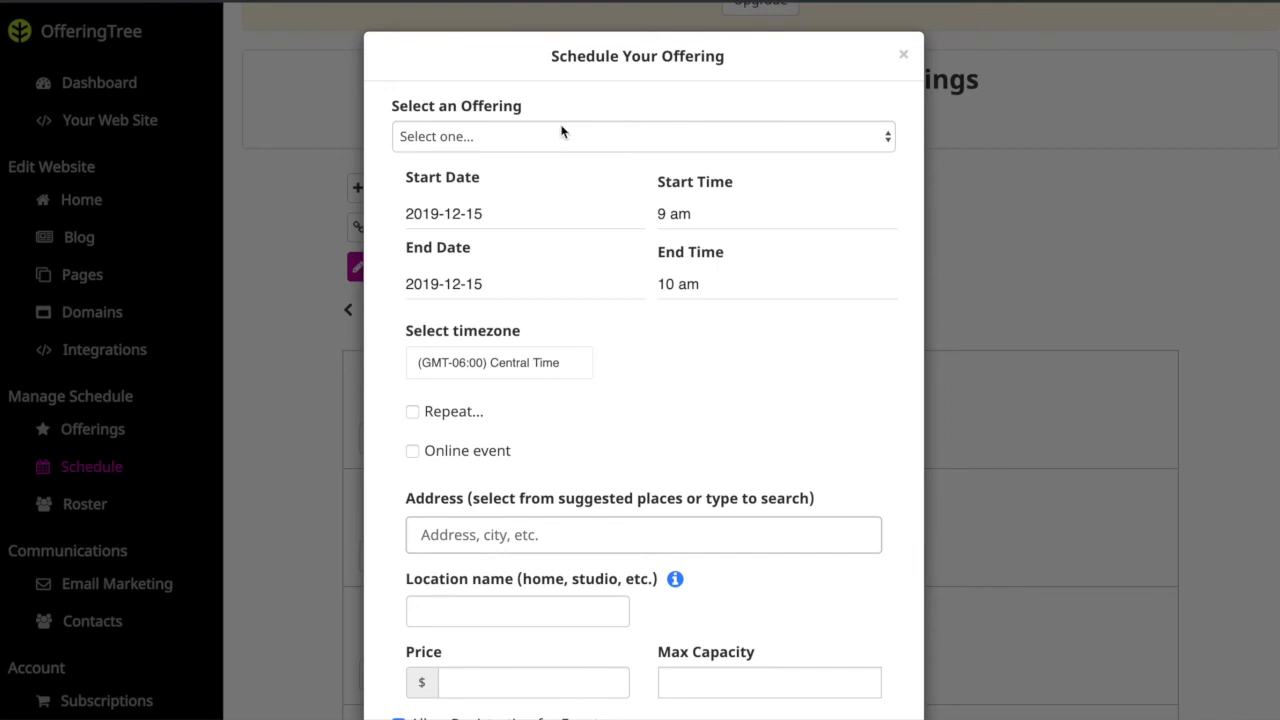
click(562, 141)
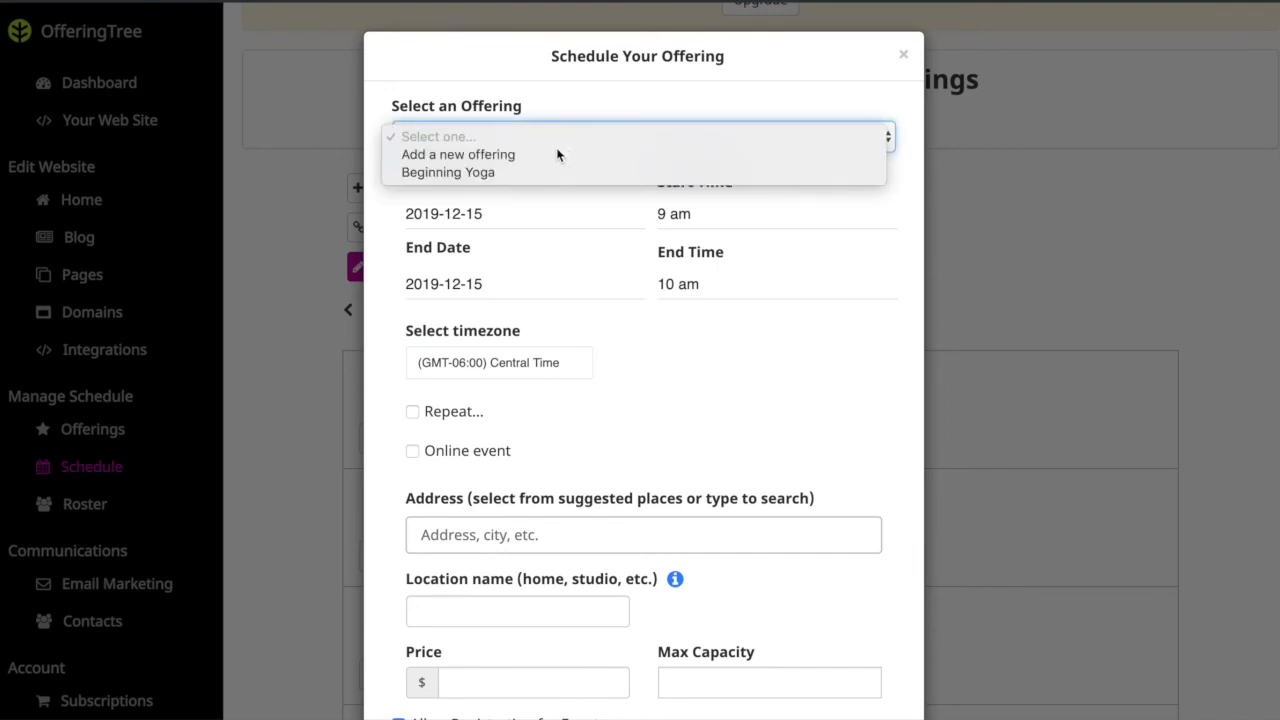
click(481, 173)
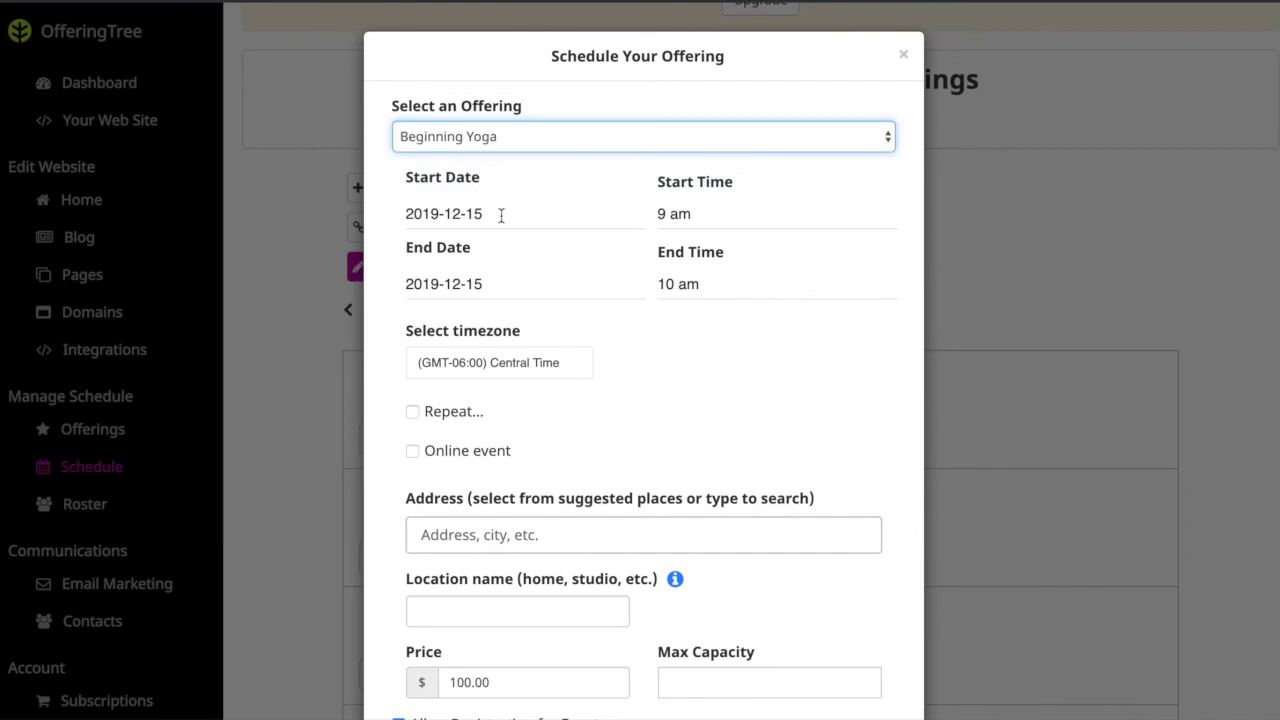
click(501, 215)
click(564, 436)
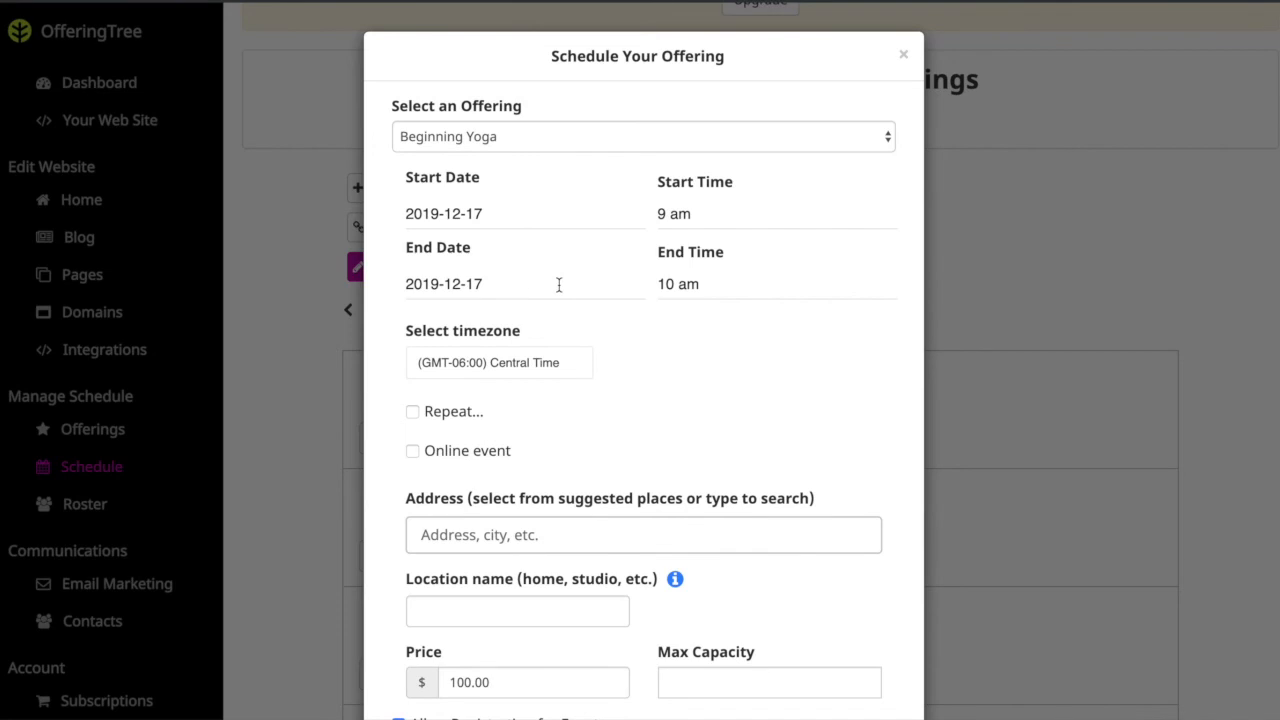
Step: Search the event's address for "yoga" and choose the suggested place Yoga Sanctuary in Minneapolis
scroll(607, 337, down, 4)
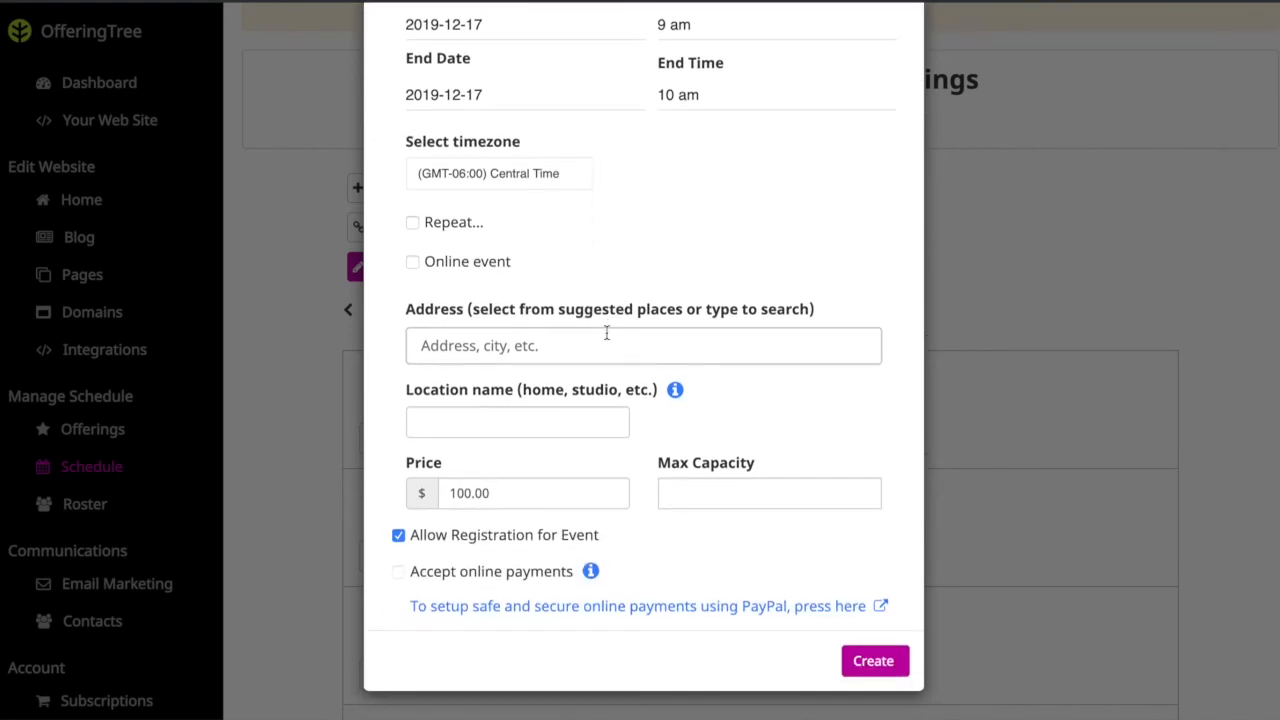
click(606, 340)
text(yoga)
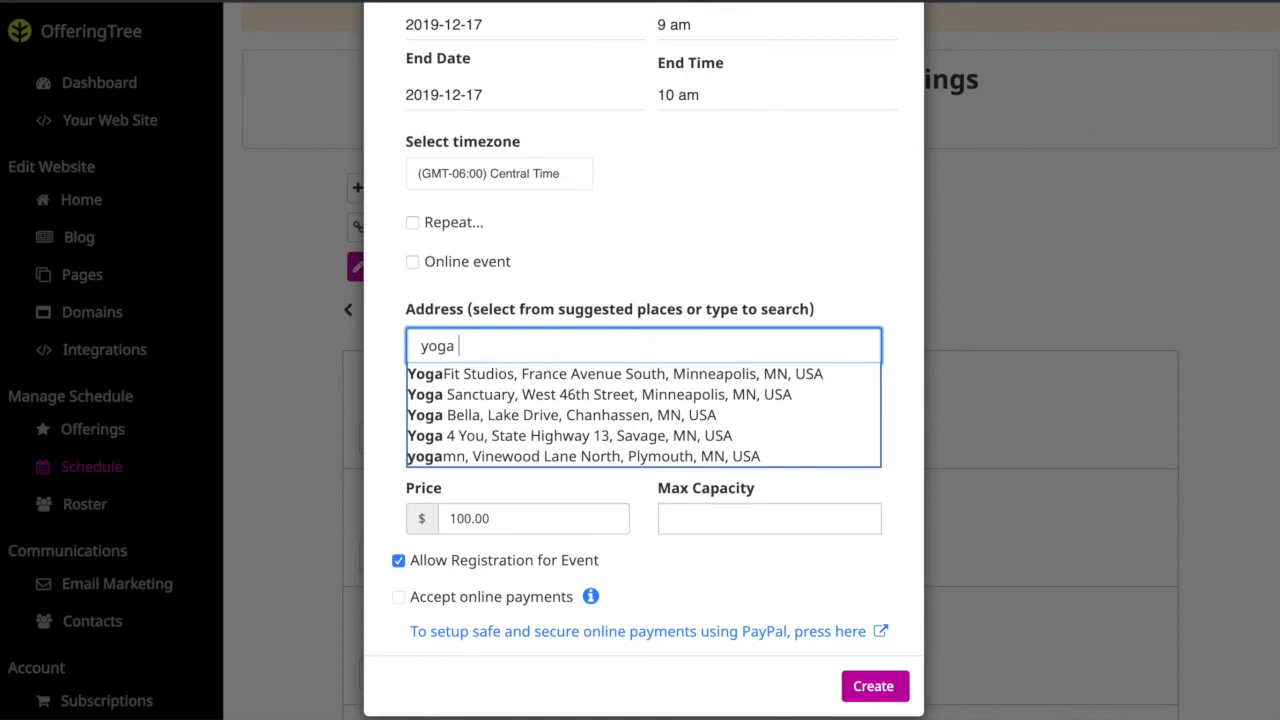
click(607, 376)
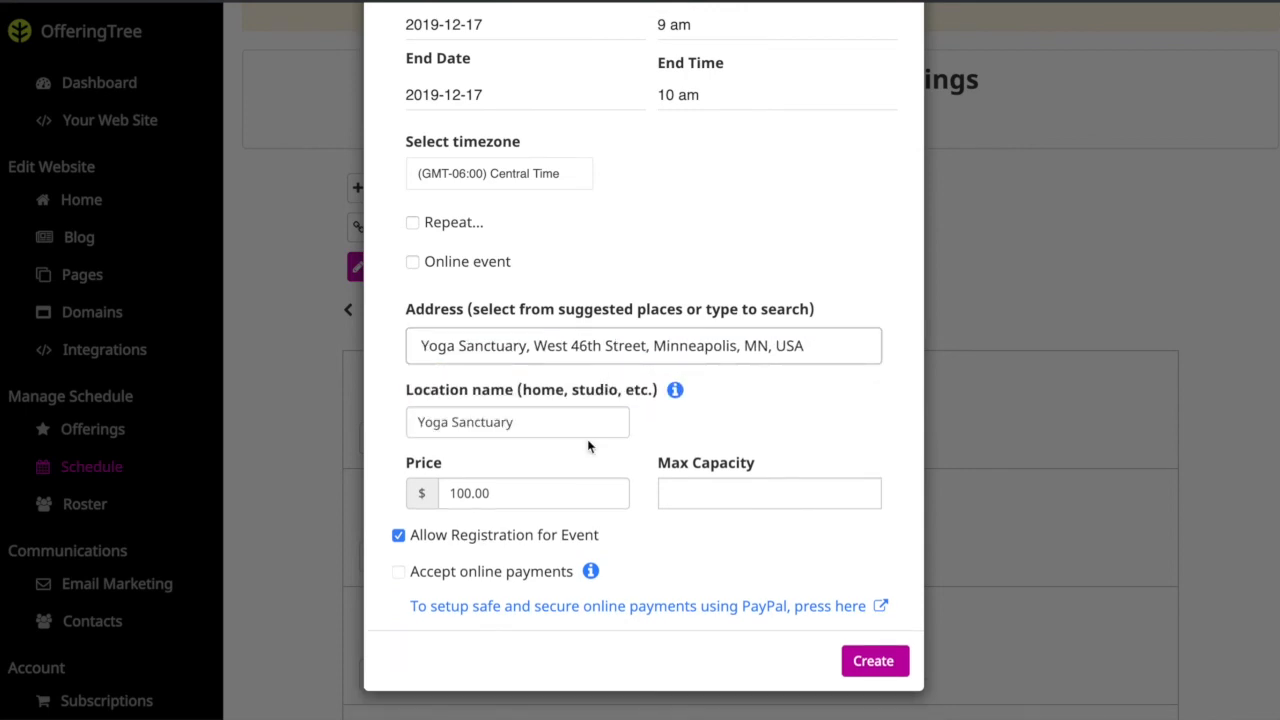
Step: Set the scheduled event's price to $20
scroll(588, 448, down, 1)
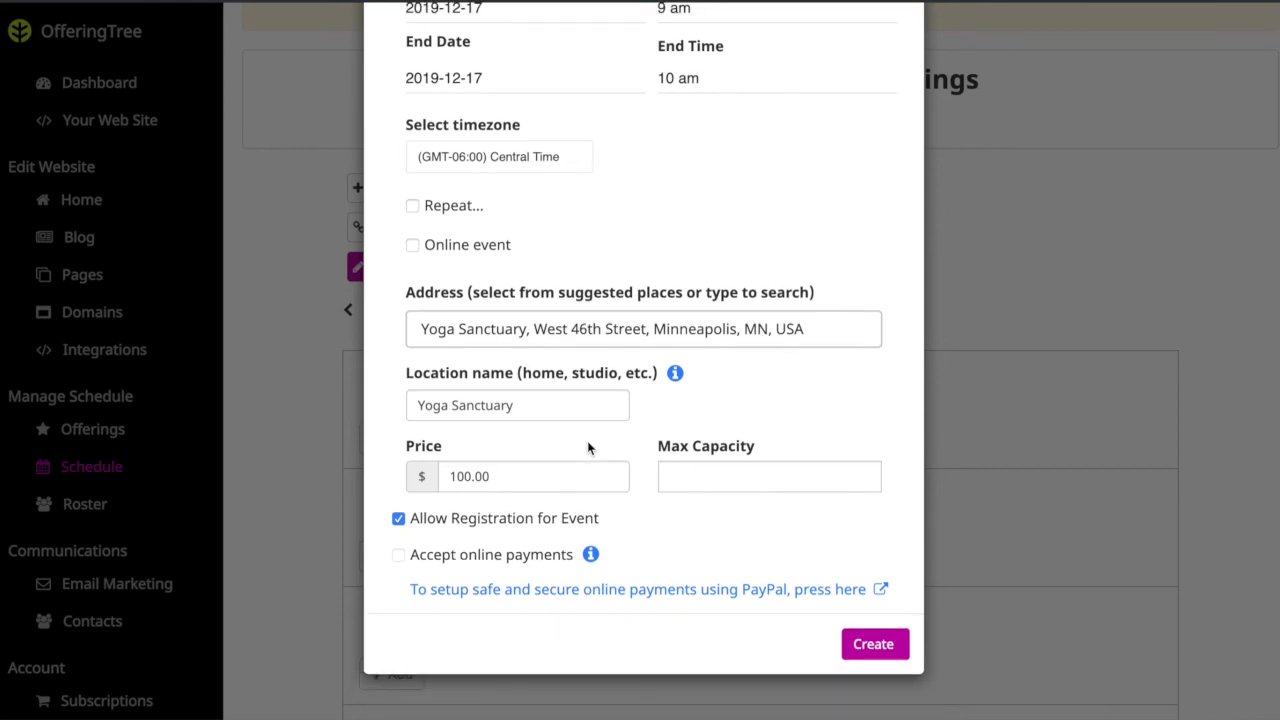
click(489, 482)
drag(489, 482, 449, 478)
text(20)
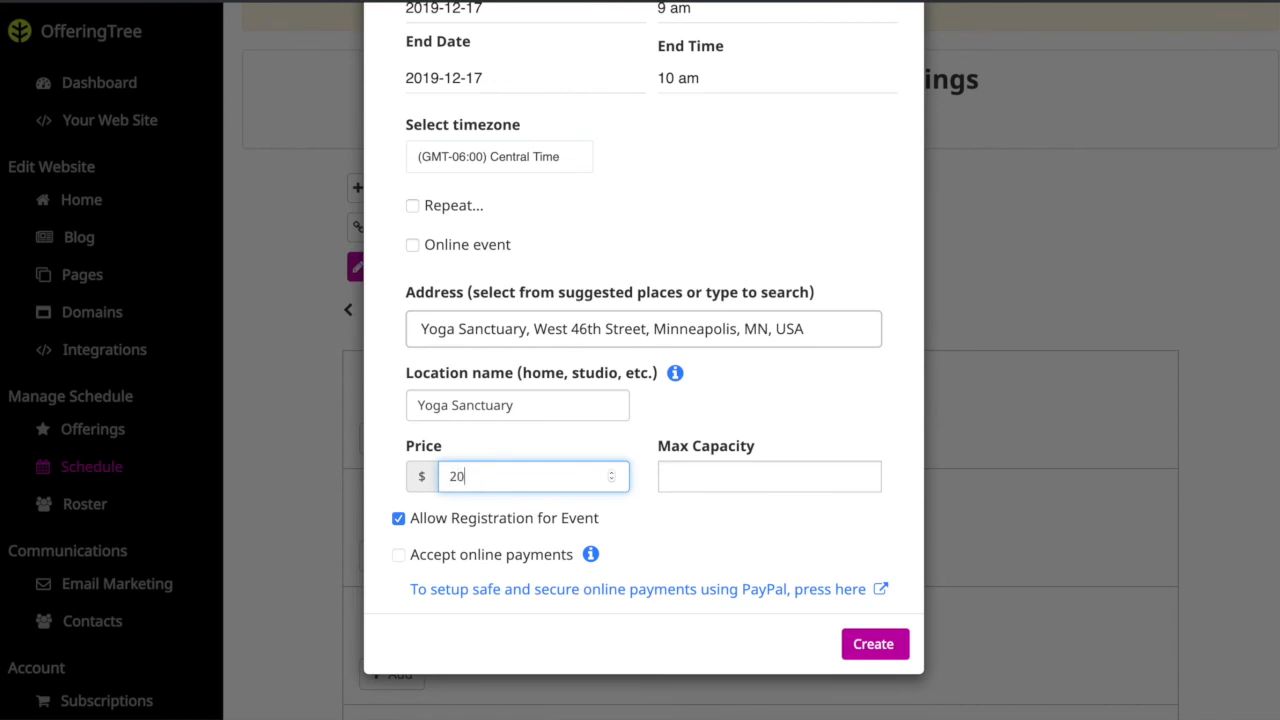
Step: Set the event's maximum capacity to 5 and create the scheduled event
click(720, 473)
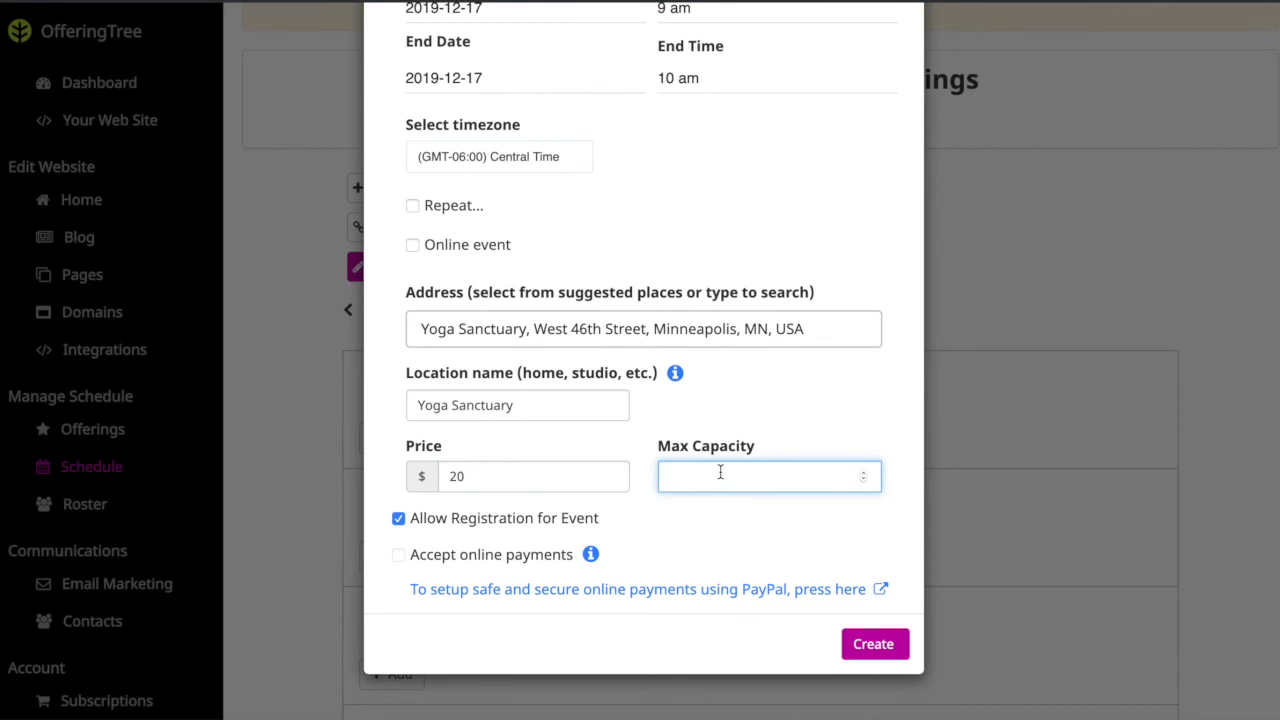
text(2)
double_click(866, 473)
click(735, 524)
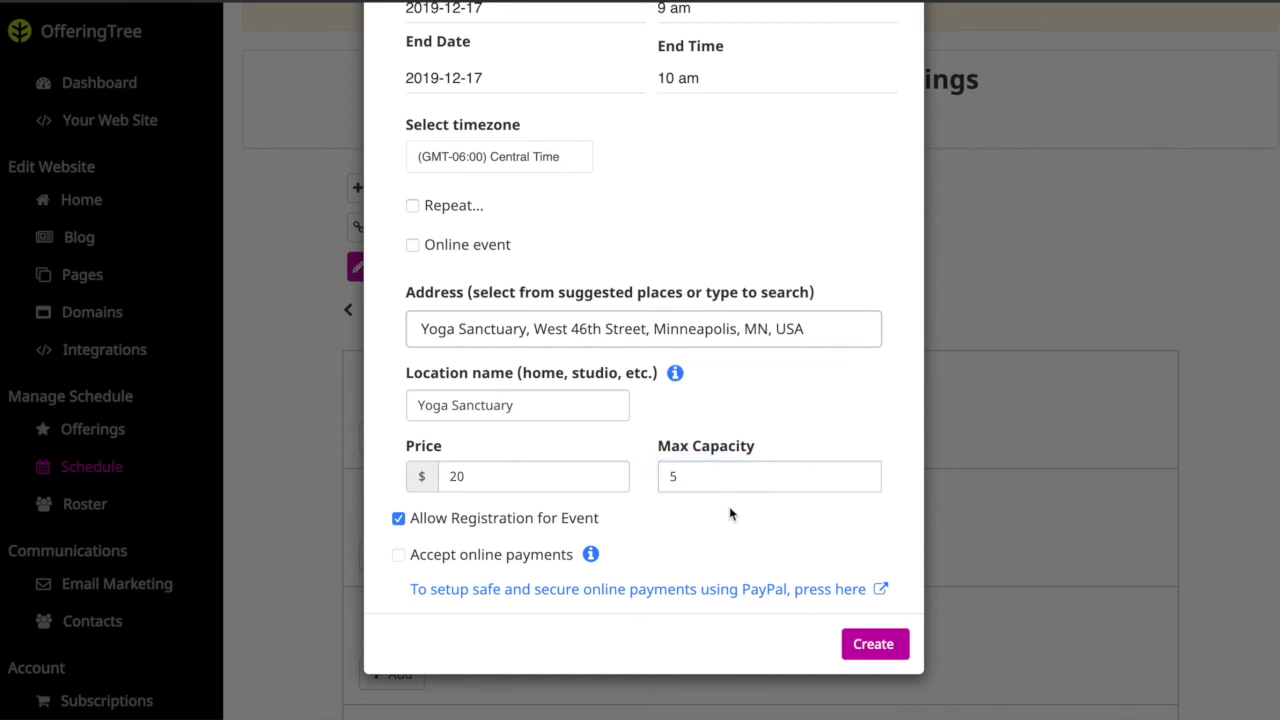
mouse_move(578, 558)
click(884, 648)
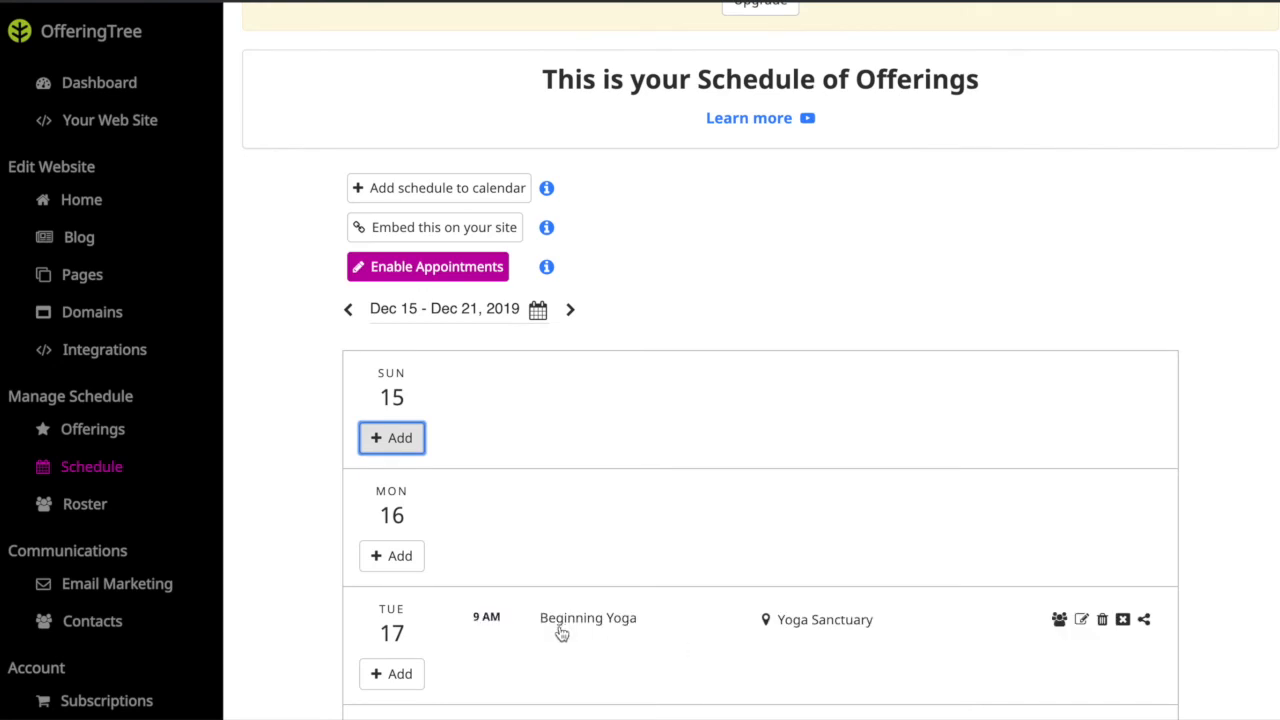
Step: Open the directory listing in the profile settings, dismissing the welcome message, and go to its card preview
scroll(103, 533, down, 3)
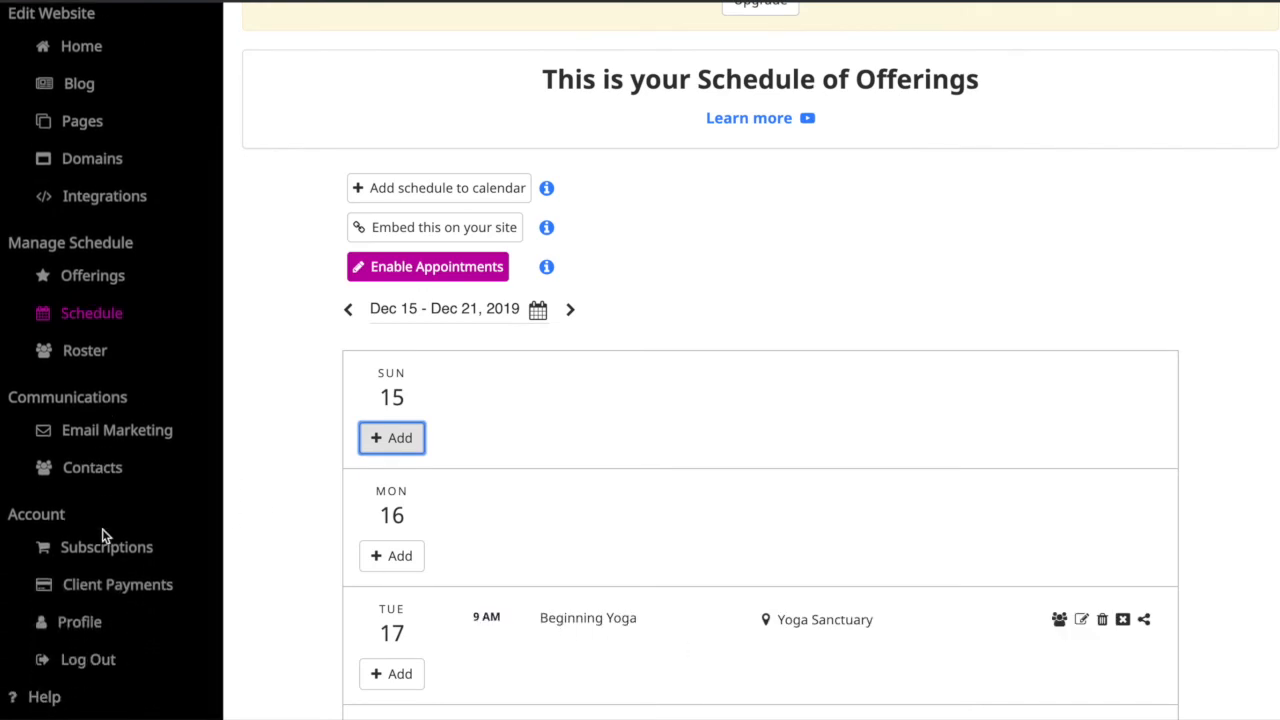
click(82, 632)
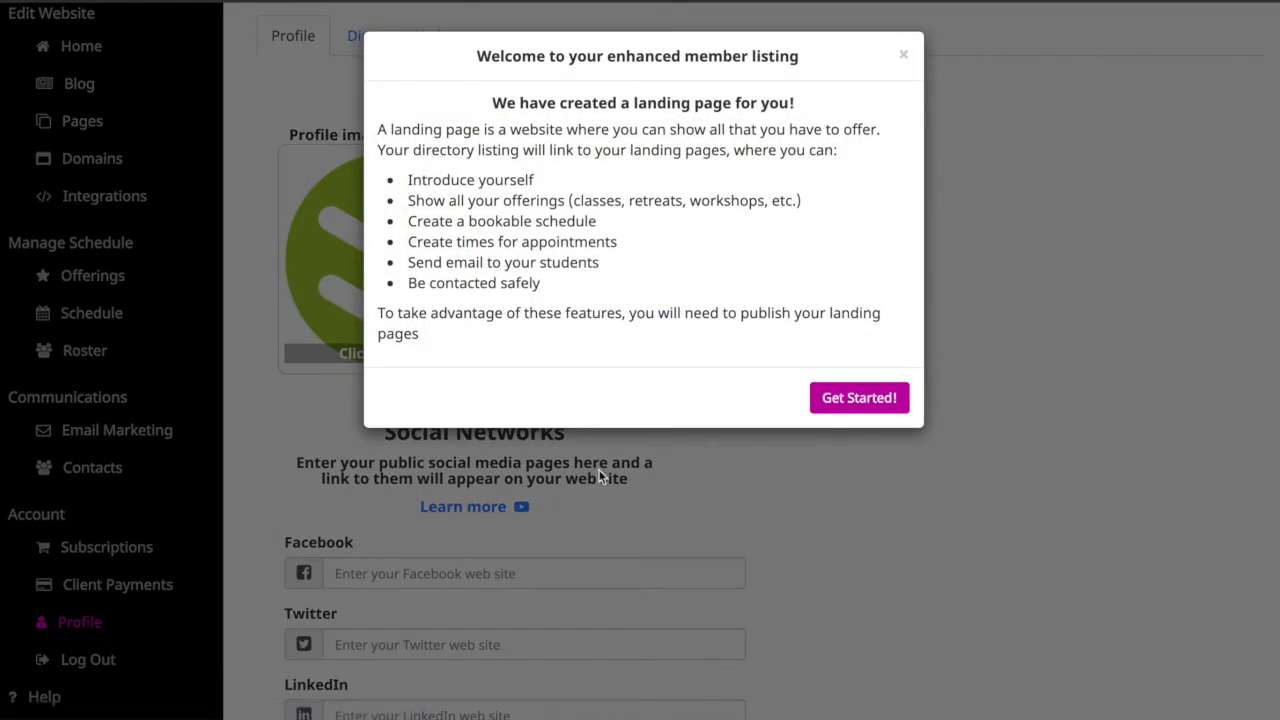
click(888, 398)
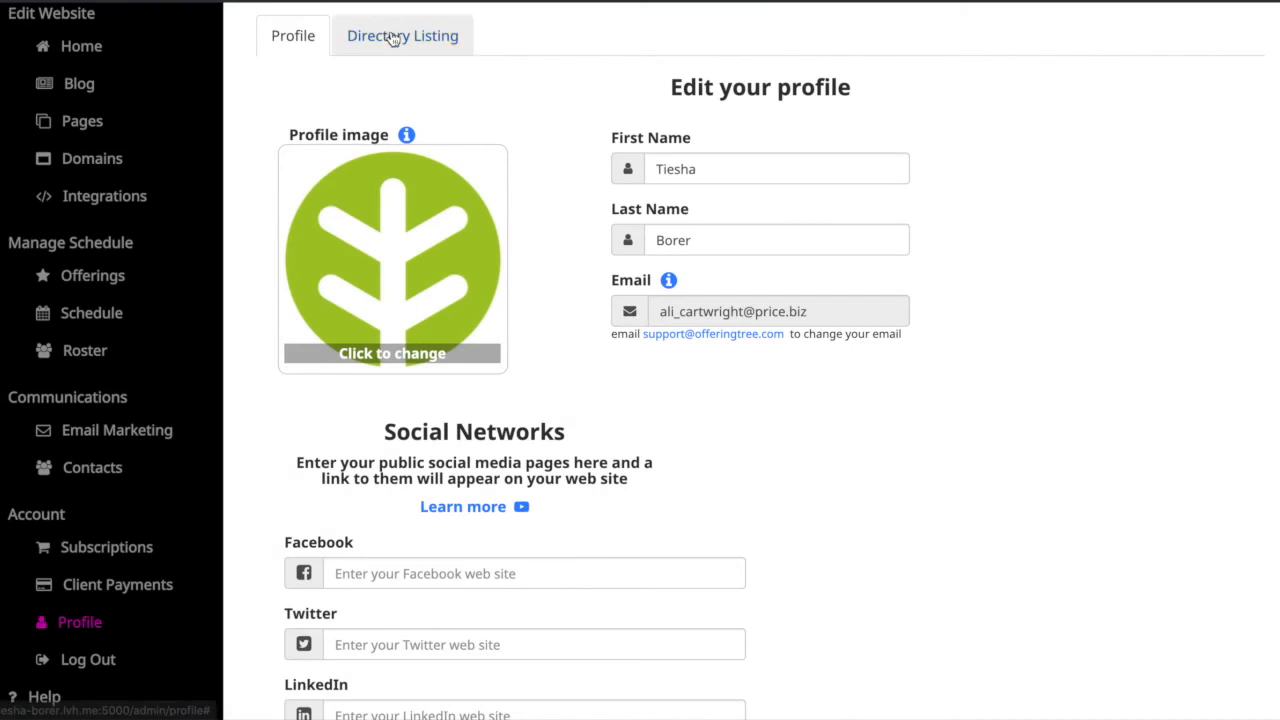
click(394, 37)
scroll(420, 283, down, 7)
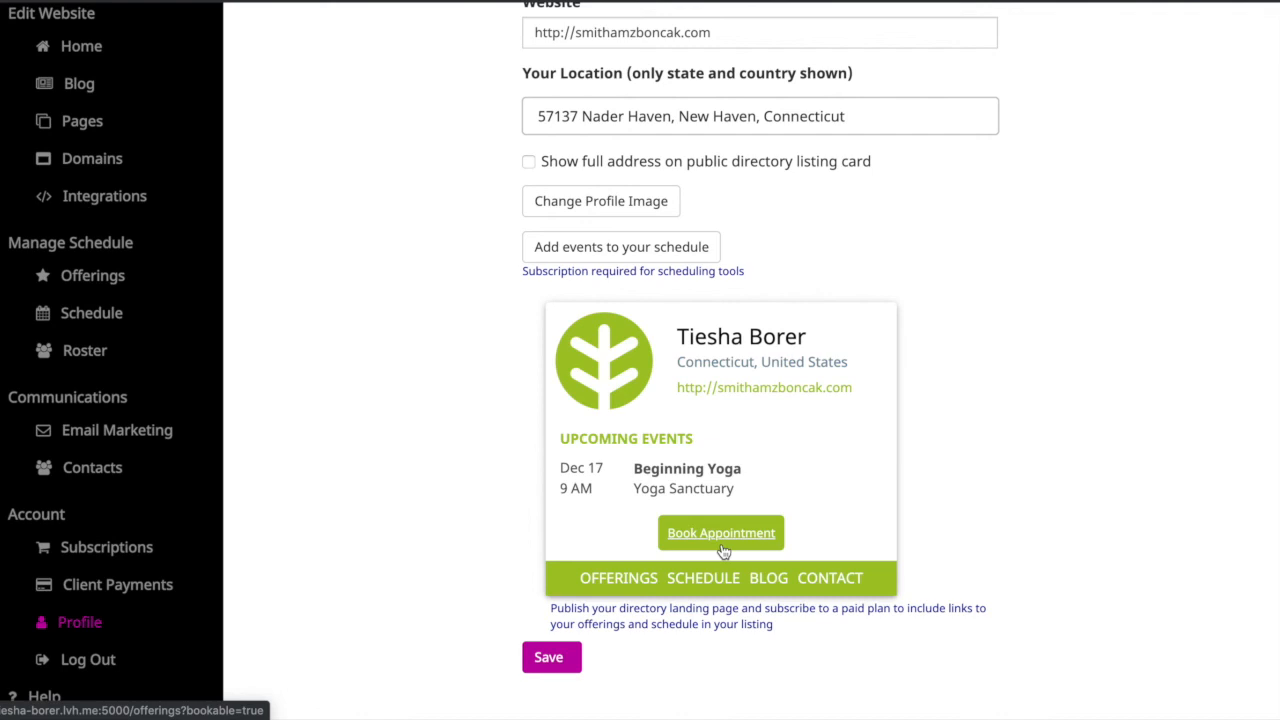
Step: Try to save the directory listing, and fill in its required title as "Yoga Instructor"
click(553, 668)
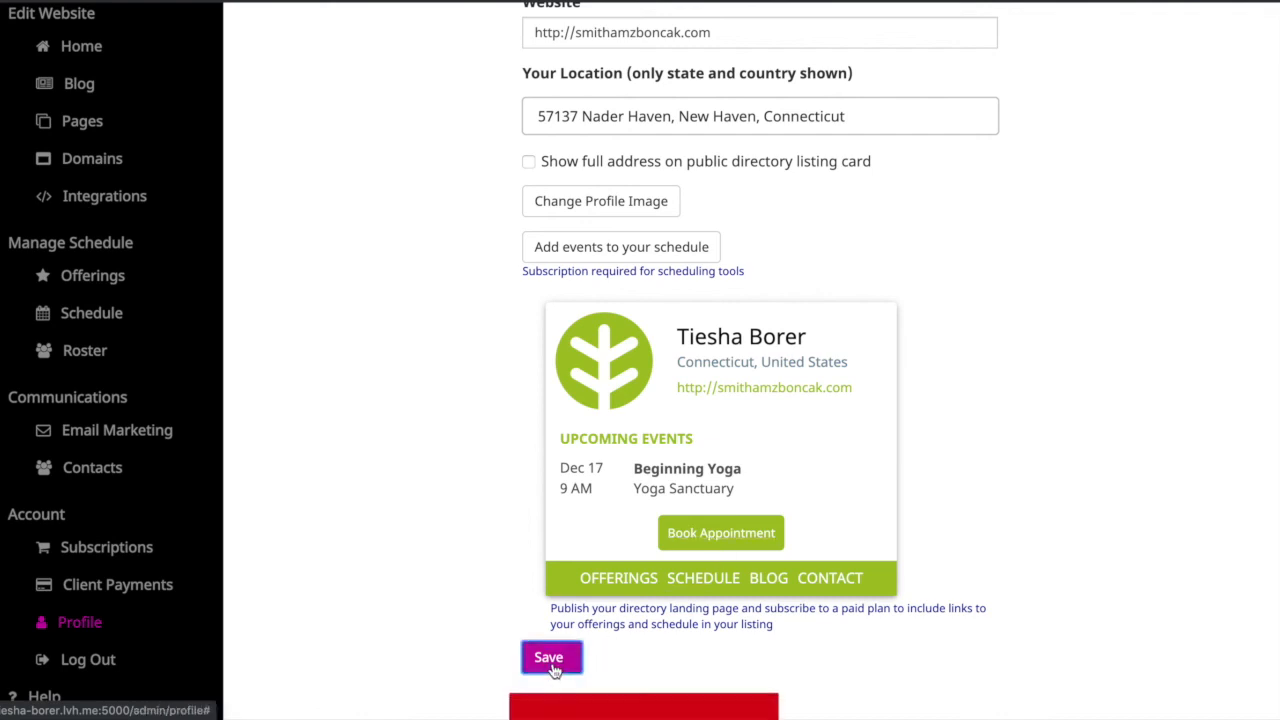
scroll(515, 519, up, 6)
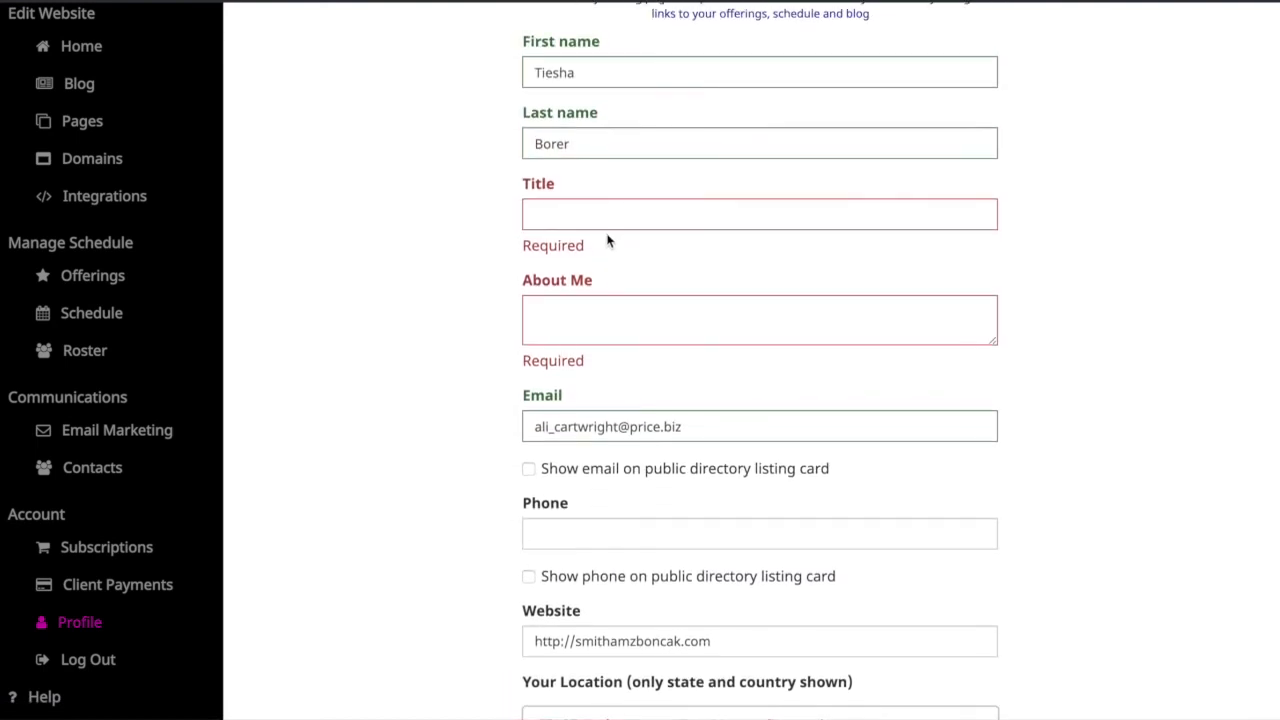
click(602, 208)
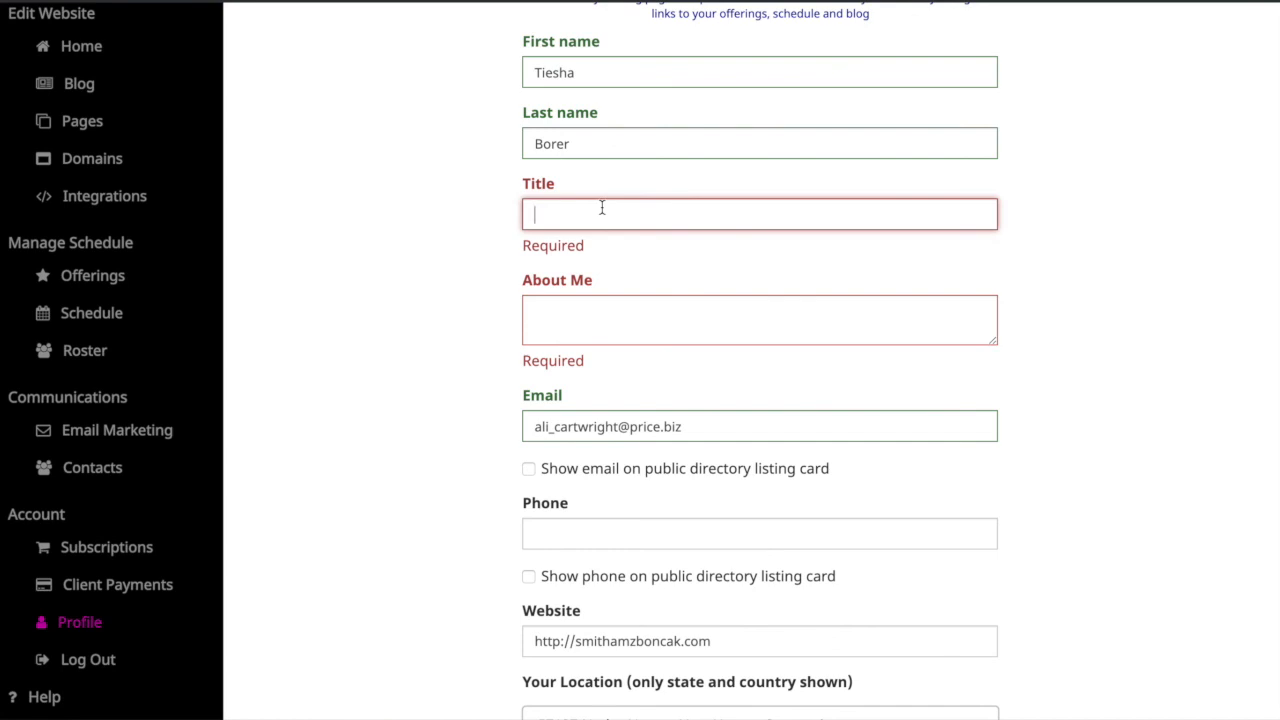
text(Yoga I)
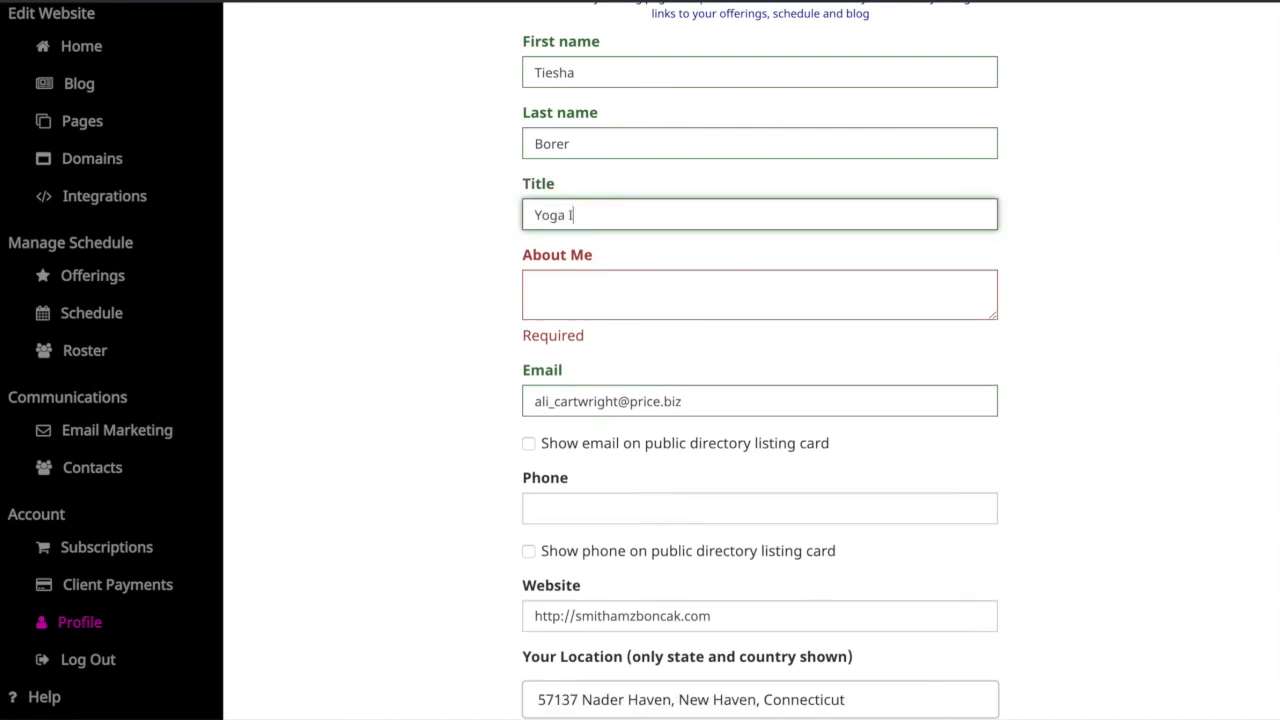
text(nstructor)
key(Tab)
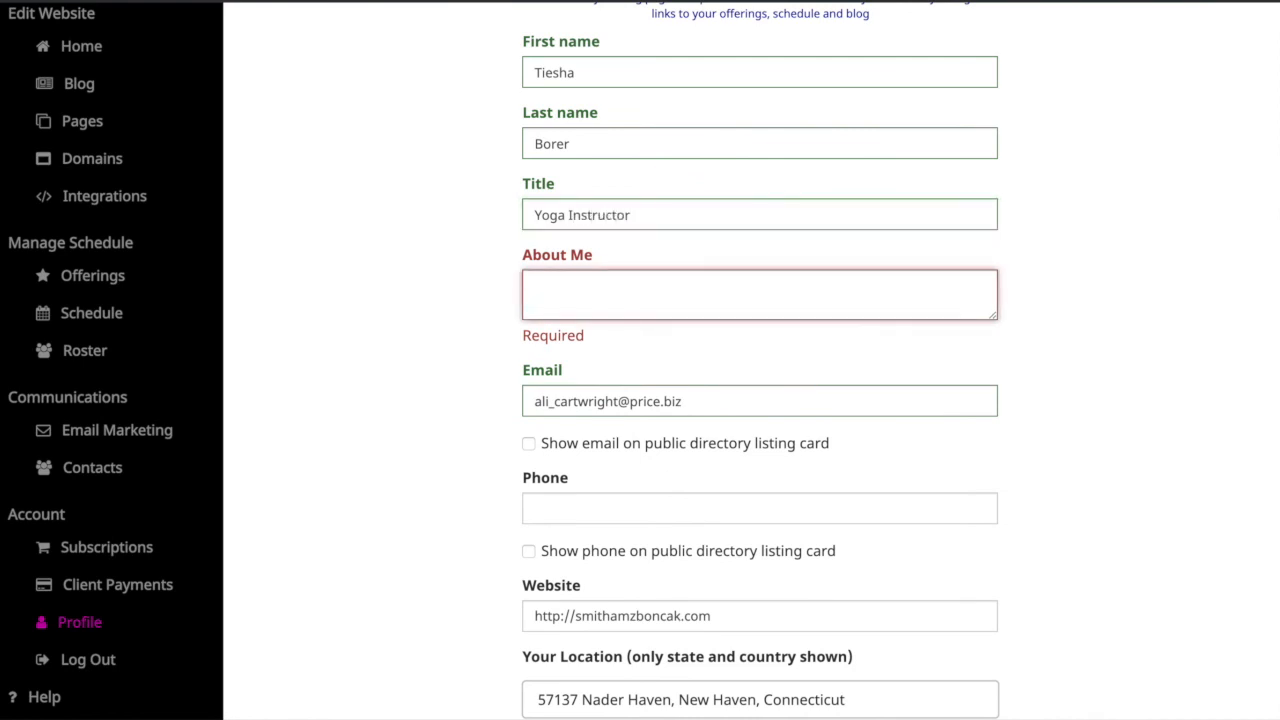
Step: Enter "About me" as the listing's About Me text and save the directory listing
text(About me)
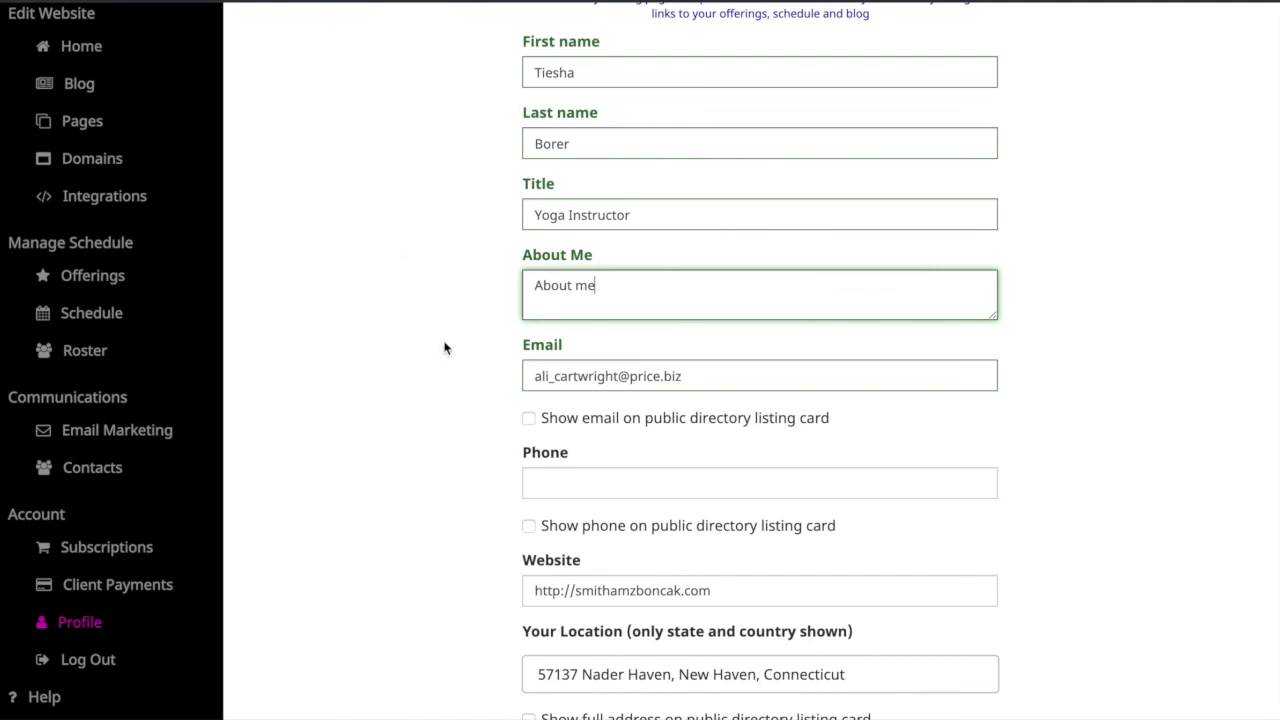
scroll(443, 346, down, 6)
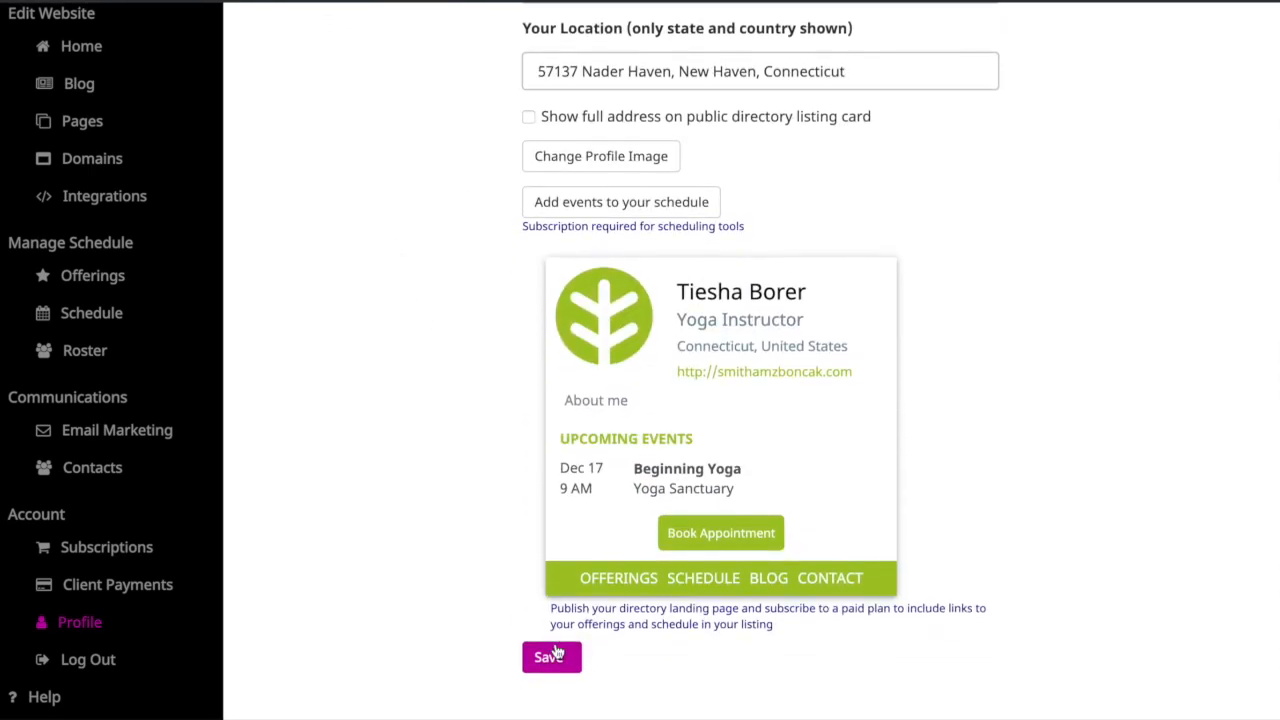
click(550, 655)
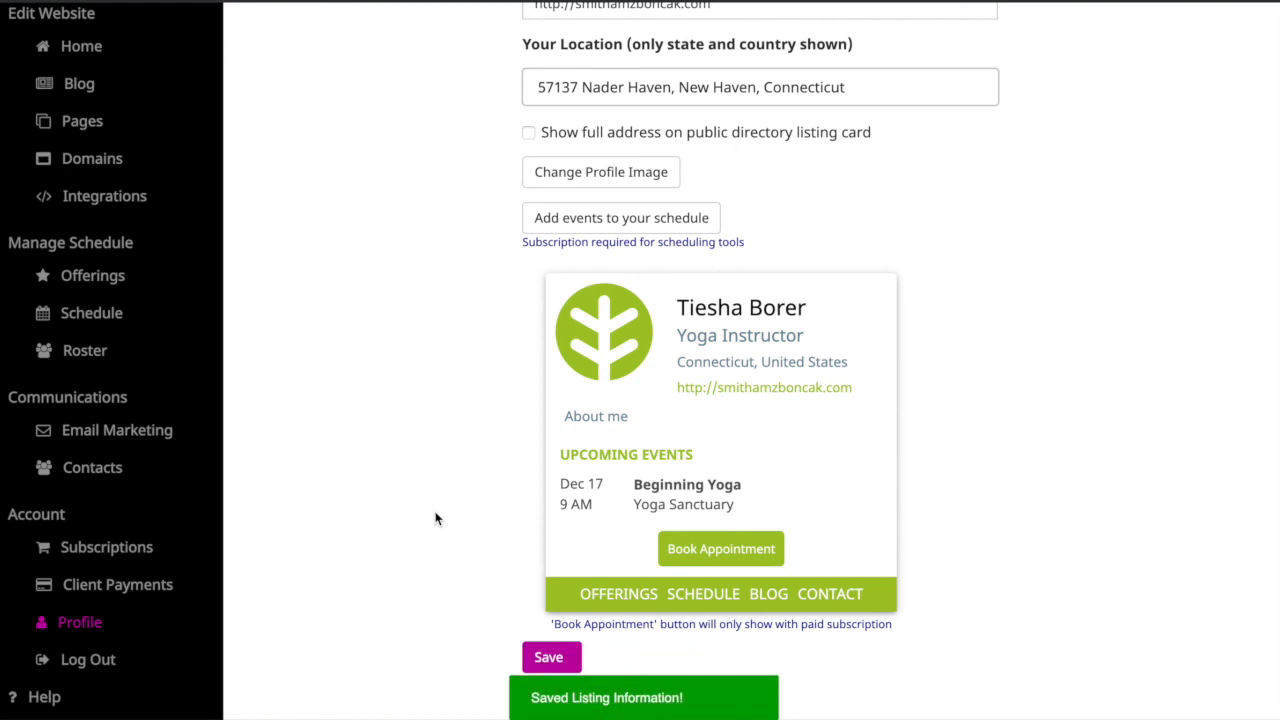
scroll(436, 518, up, 6)
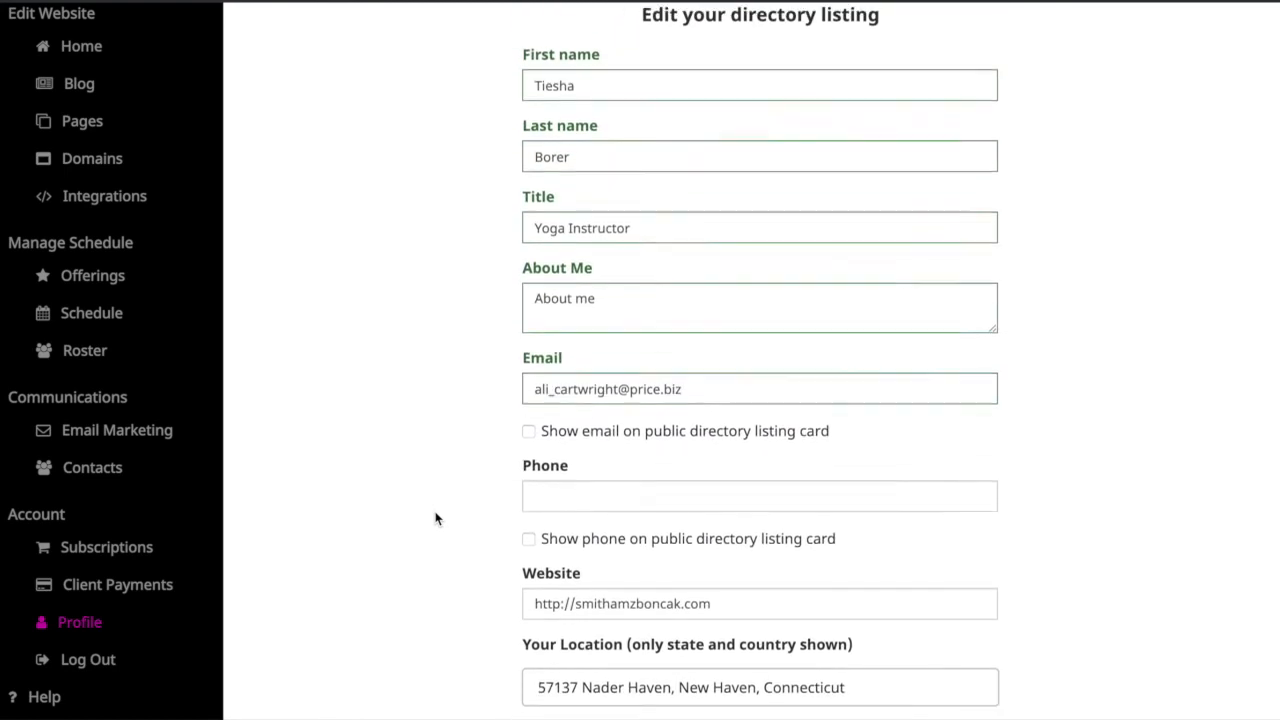
scroll(436, 518, down, 6)
scroll(436, 518, down, 1)
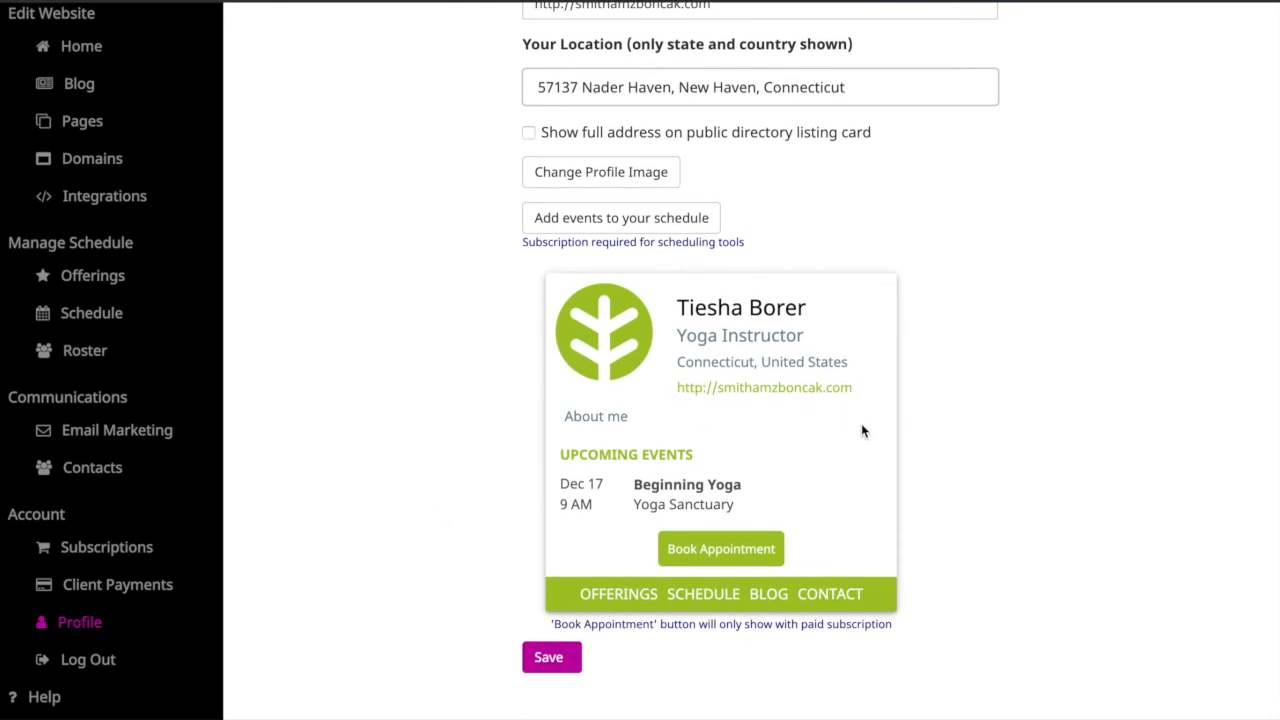